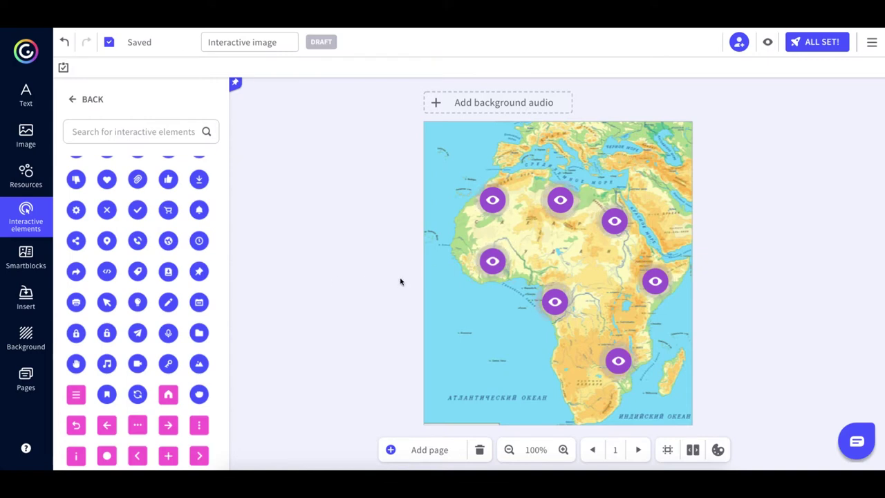
{"action": "scroll", "coordinate": [122, 246], "scroll_direction": "up", "scroll_amount": 10}
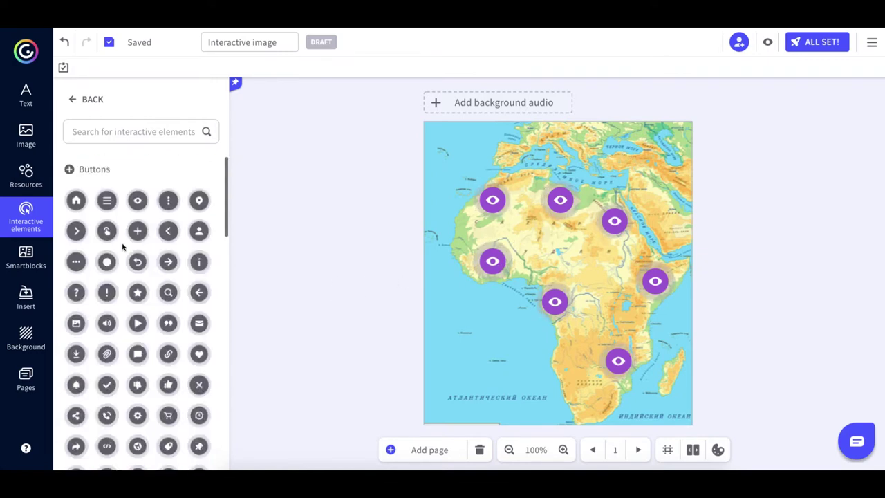
{"action": "left_click", "coordinate": [87, 101]}
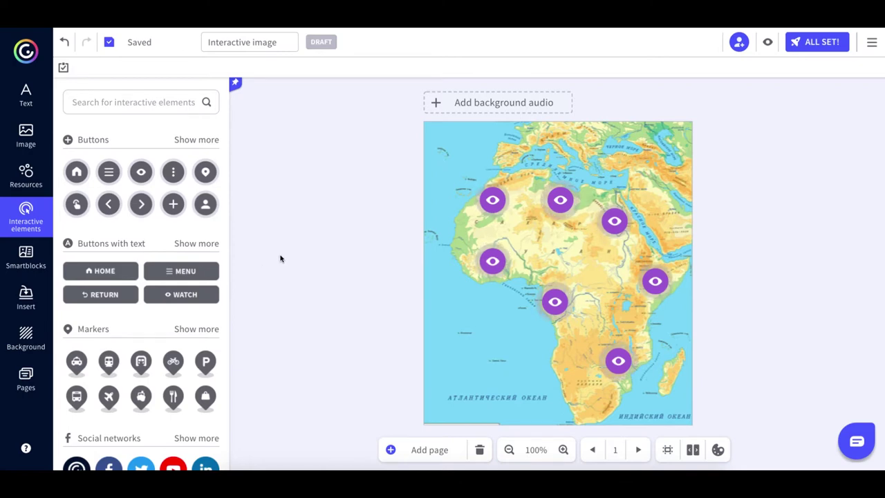
Step: Open the interactivity settings of the marker in northwest Africa and examine the text and camel picture in its Window content
{"action": "left_click", "coordinate": [495, 205]}
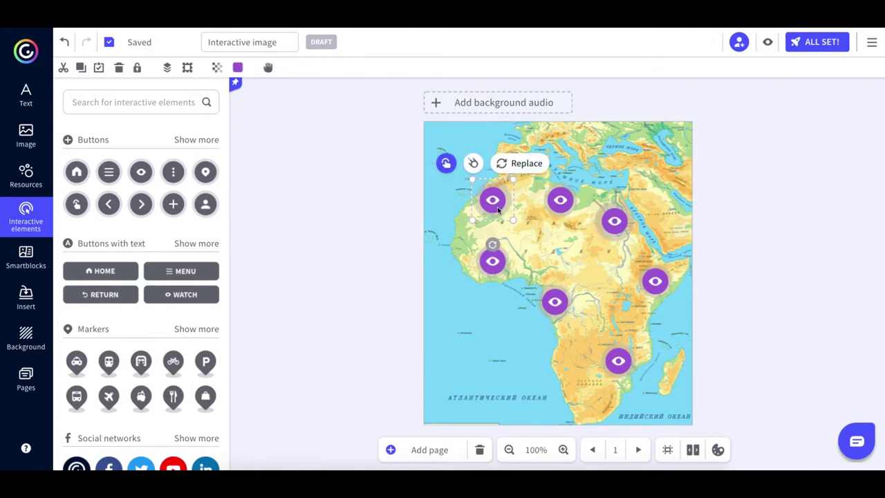
{"action": "left_click", "coordinate": [445, 164]}
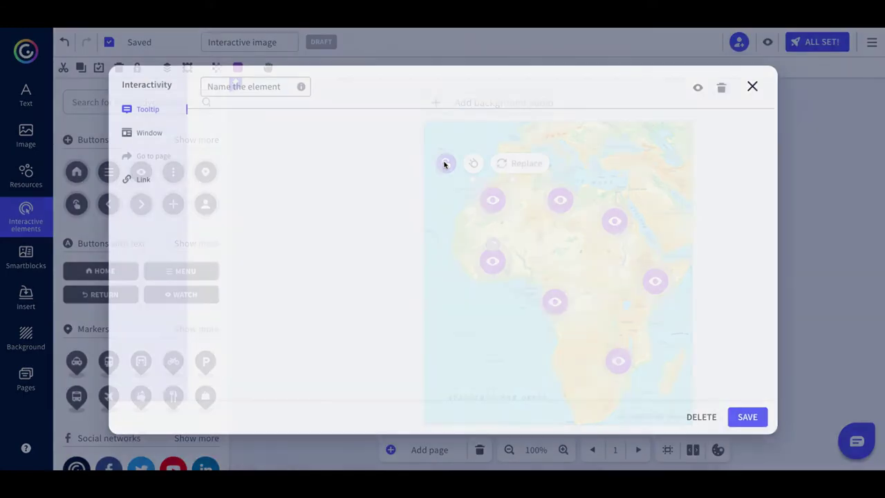
{"action": "left_click", "coordinate": [143, 132]}
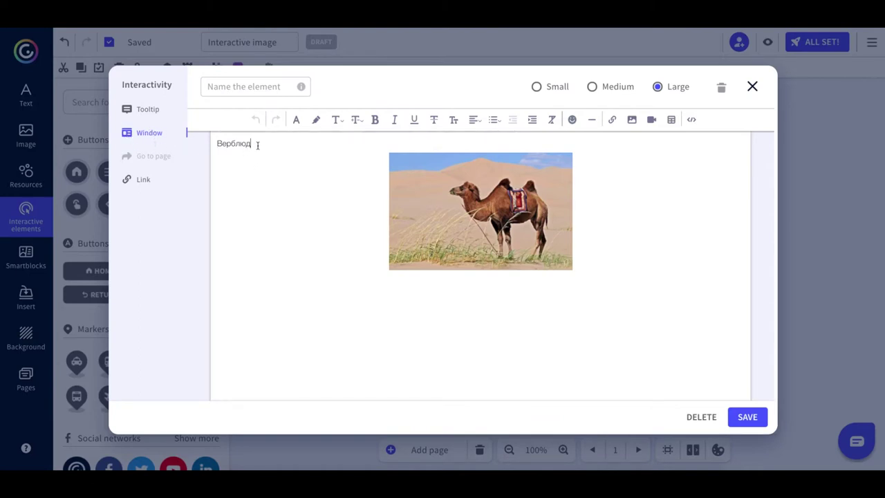
{"action": "left_click_drag", "start_coordinate": [257, 145], "coordinate": [219, 144]}
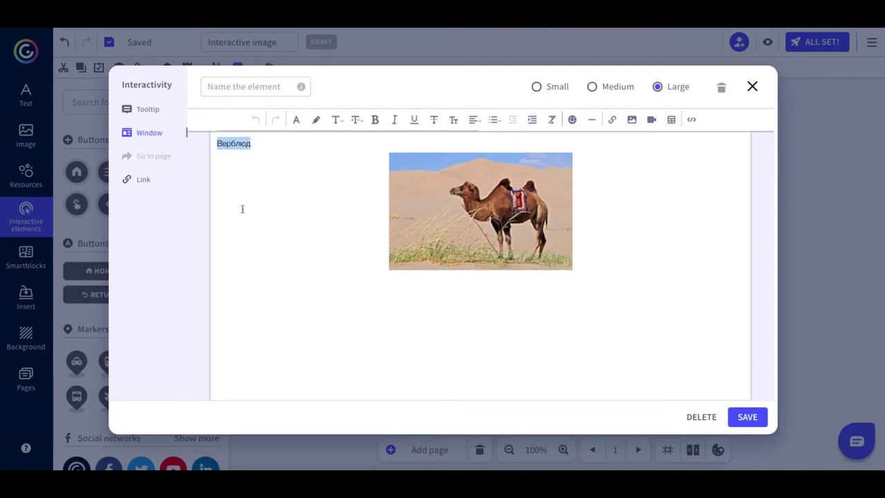
{"action": "left_click", "coordinate": [495, 220]}
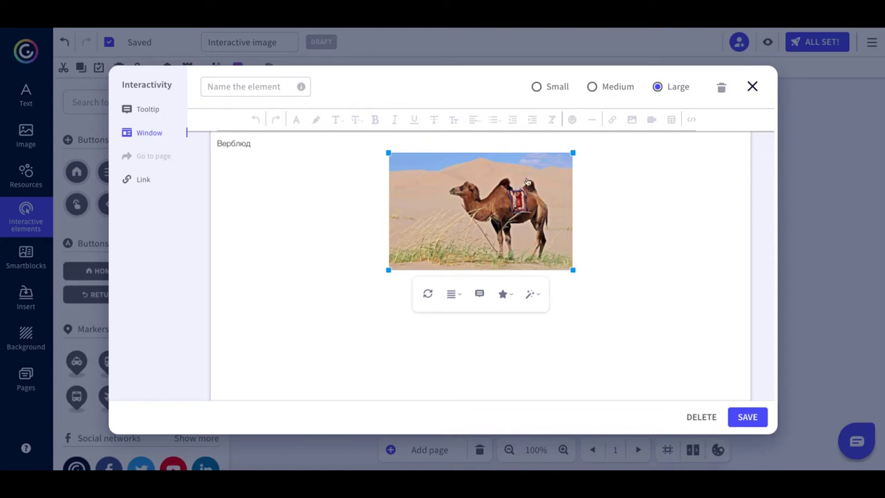
{"action": "left_click", "coordinate": [635, 196]}
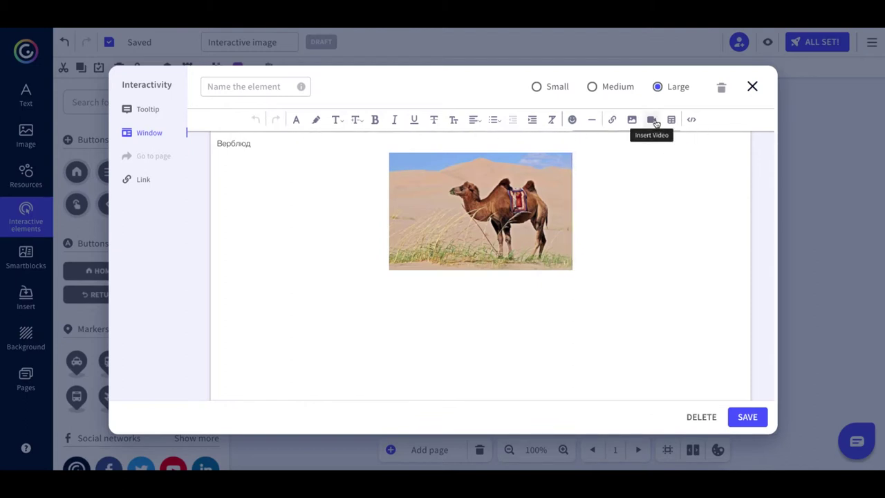
{"action": "left_click", "coordinate": [506, 226]}
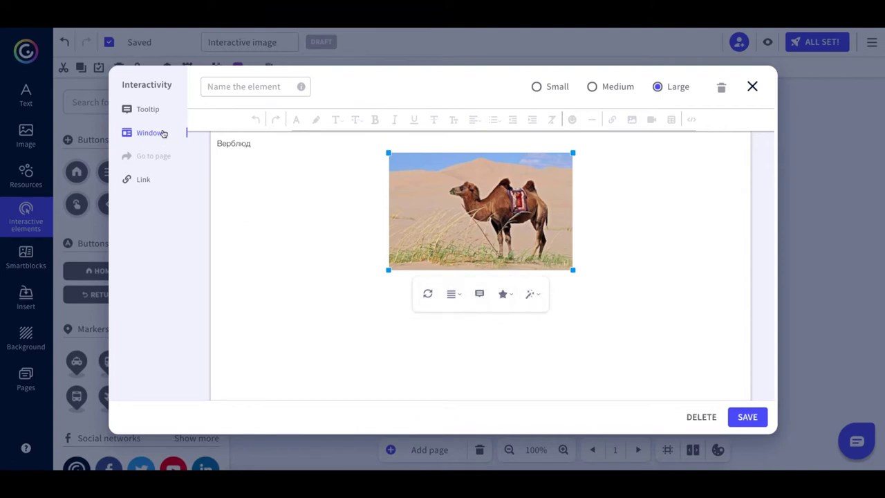
Step: Set the northwest marker's interactivity to Tooltip with the "Верблюд" text and camel picture, and save it
{"action": "left_click", "coordinate": [145, 110]}
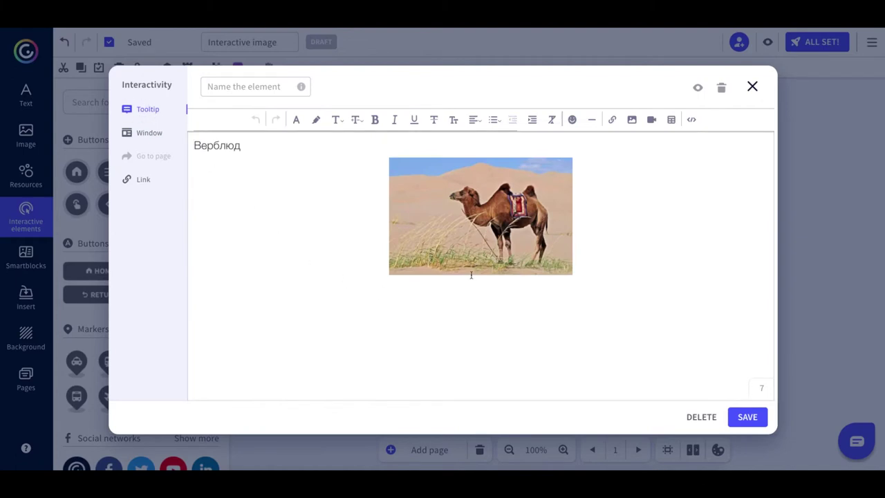
{"action": "left_click", "coordinate": [477, 248]}
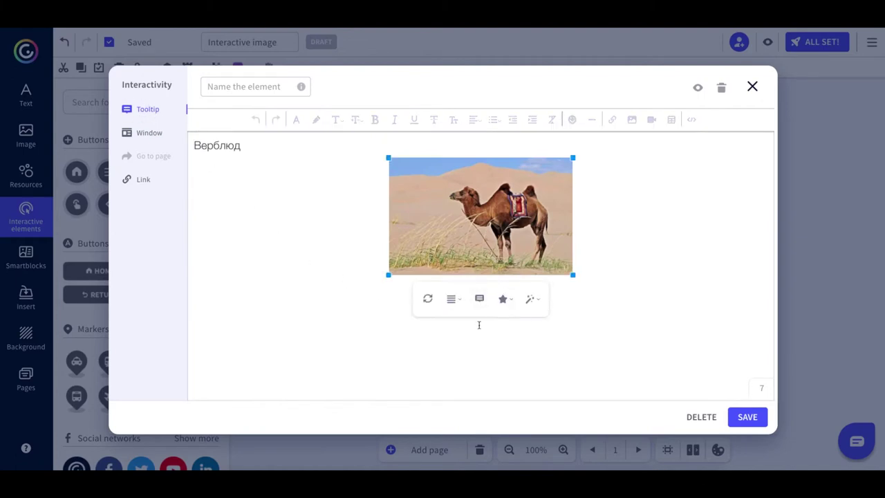
{"action": "left_click", "coordinate": [586, 364]}
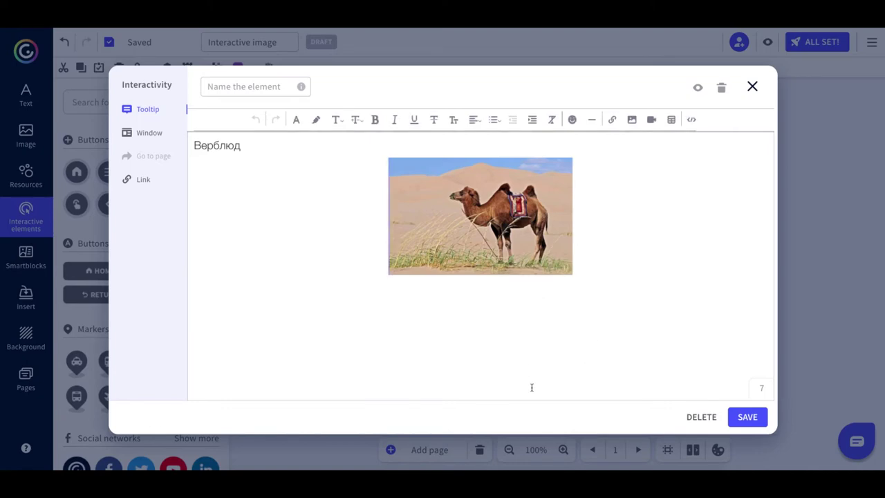
{"action": "left_click", "coordinate": [747, 417]}
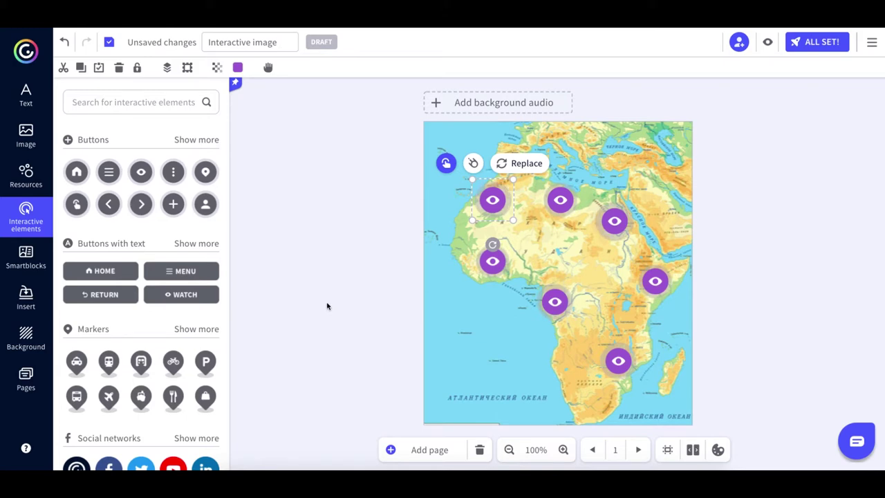
Step: Copy the marker in southeastern Africa, paste it and place the copy in central Africa, beside the eastern marker
{"action": "left_click", "coordinate": [614, 352]}
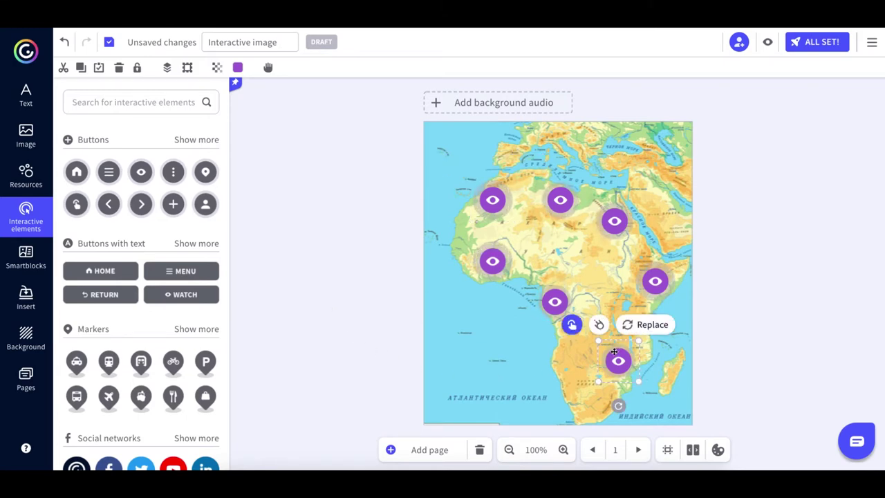
{"action": "right_click", "coordinate": [613, 352]}
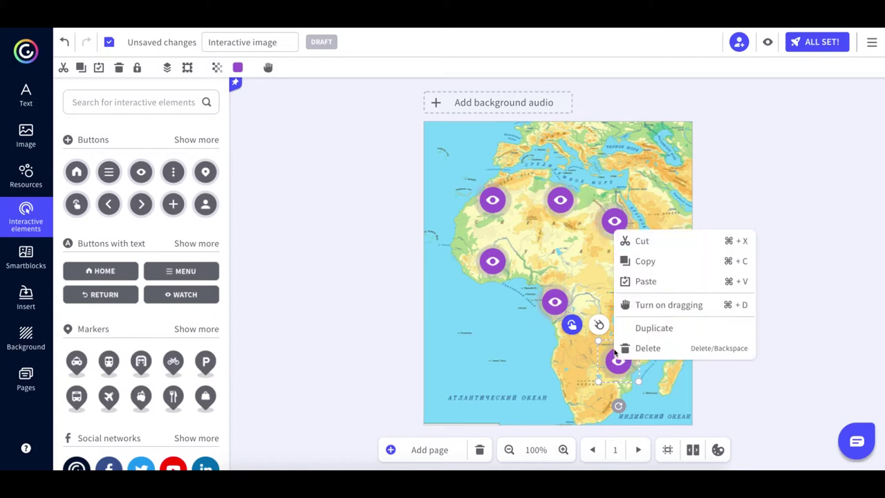
{"action": "left_click", "coordinate": [643, 260]}
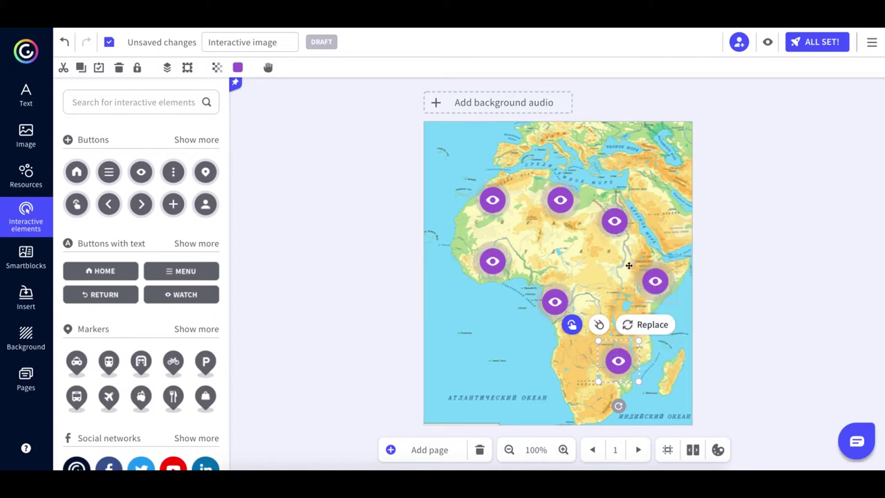
{"action": "left_click", "coordinate": [575, 261]}
{"action": "right_click", "coordinate": [575, 261]}
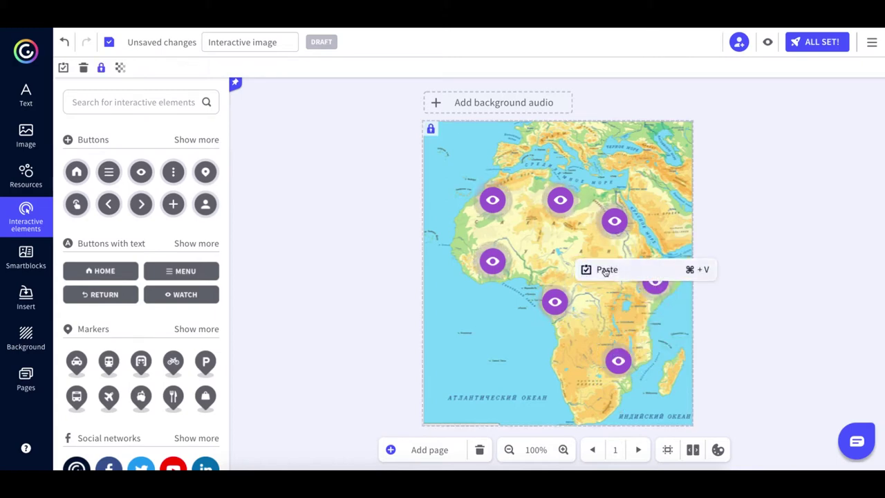
{"action": "left_click", "coordinate": [604, 272]}
{"action": "left_click_drag", "start_coordinate": [617, 371], "coordinate": [595, 268]}
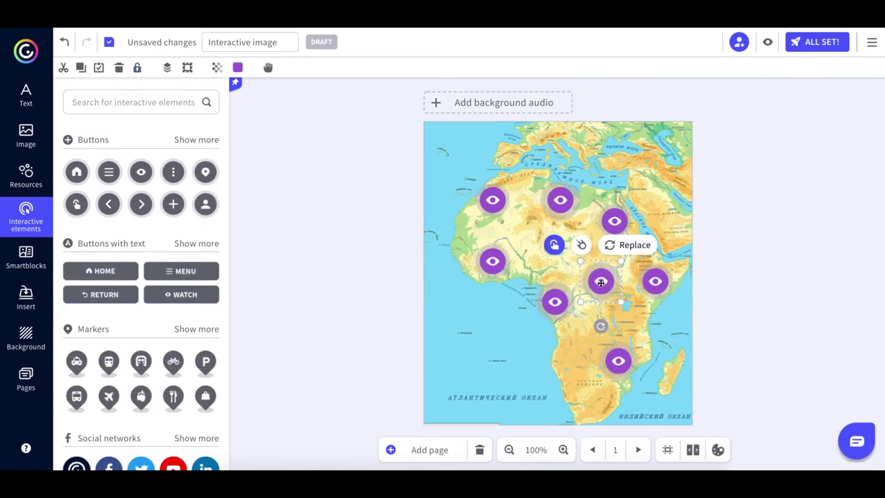
Step: In the copied marker's tooltip, delete the giraffe picture under "Жираф" and insert a giraffe image from a file
{"action": "left_click", "coordinate": [553, 245]}
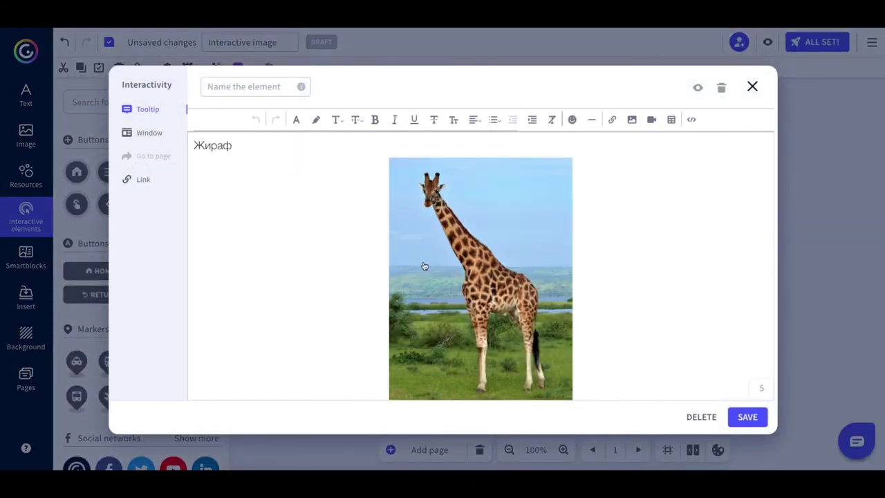
{"action": "left_click", "coordinate": [424, 266]}
{"action": "key", "text": "Delete"}
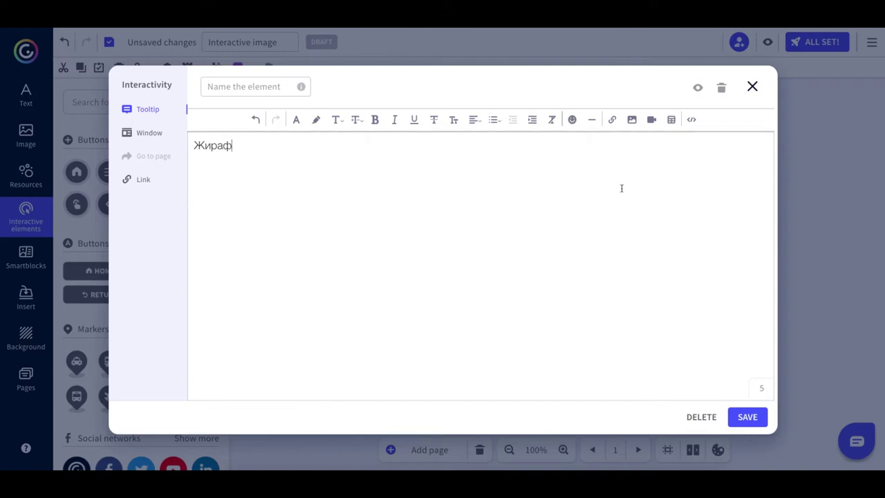
{"action": "left_click", "coordinate": [631, 121]}
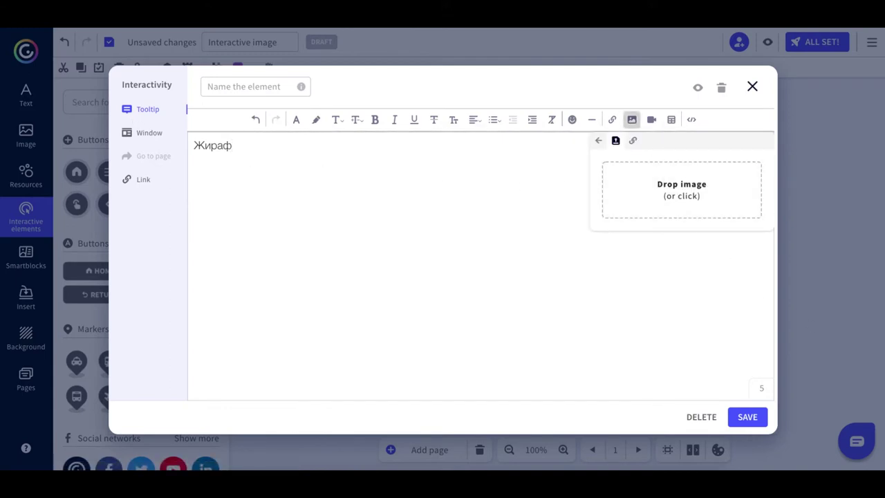
{"action": "left_click_drag", "start_coordinate": [881, 103], "coordinate": [667, 186]}
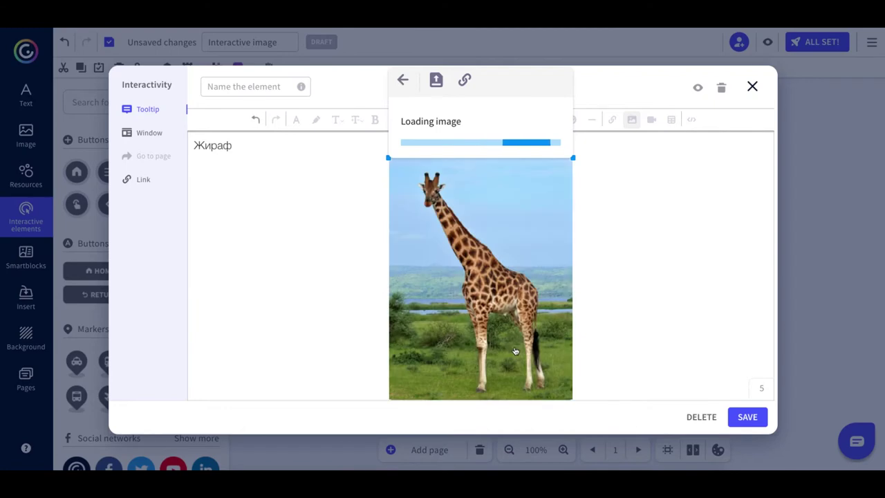
{"action": "scroll", "coordinate": [515, 351], "scroll_direction": "down", "scroll_amount": 1}
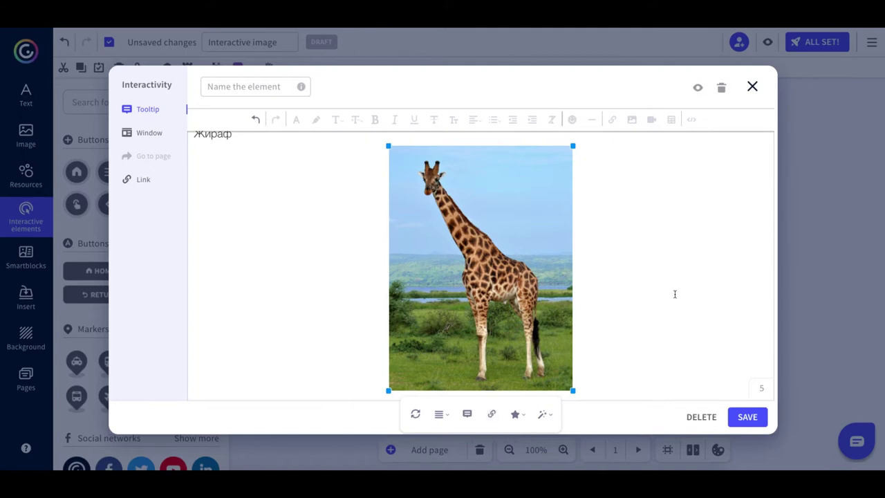
Step: Delete the copied marker's interactivity and remove that marker from central Africa on the map
{"action": "left_click", "coordinate": [702, 417]}
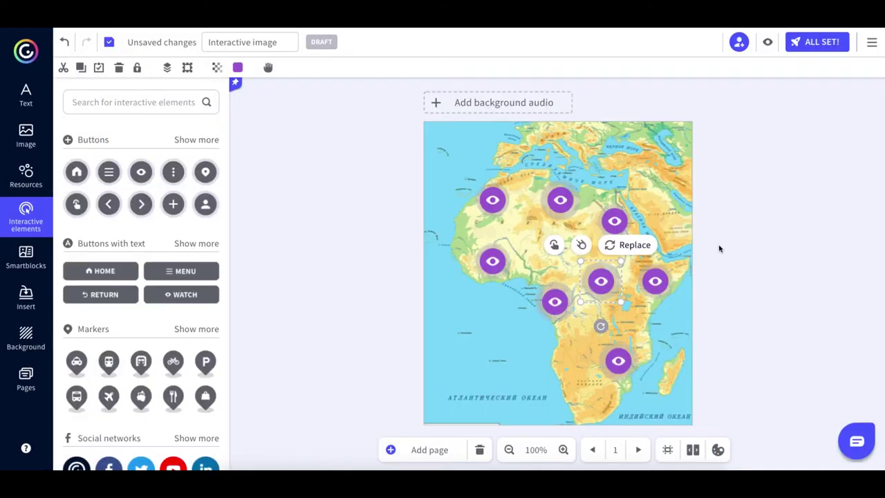
{"action": "right_click", "coordinate": [604, 284]}
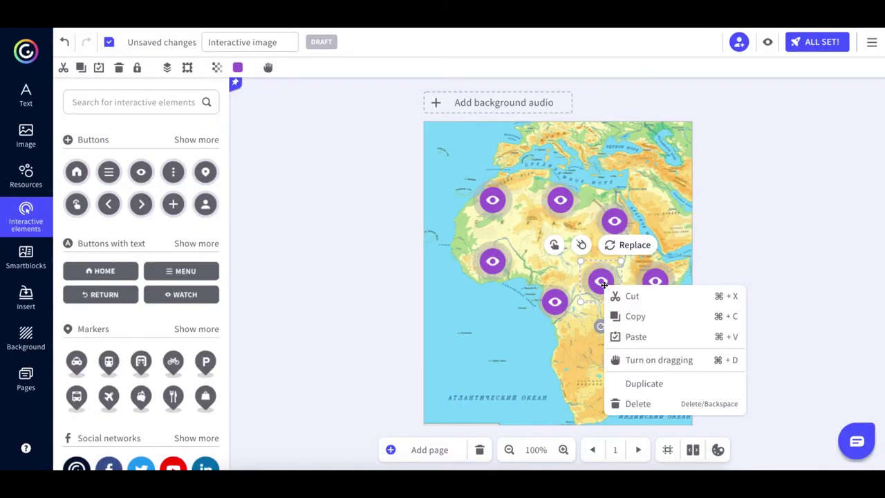
{"action": "left_click", "coordinate": [636, 404]}
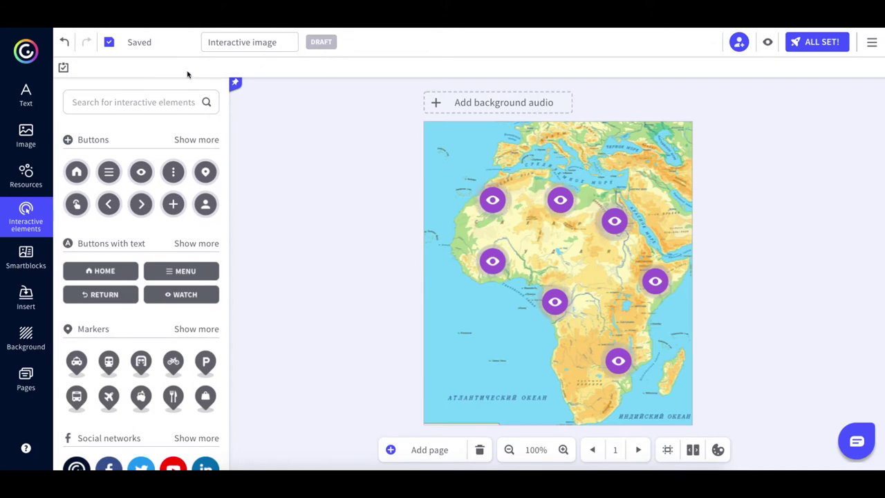
Step: Rename the project as "Животные Африки"
{"action": "left_click", "coordinate": [277, 42]}
{"action": "left_click_drag", "start_coordinate": [278, 42], "coordinate": [206, 44]}
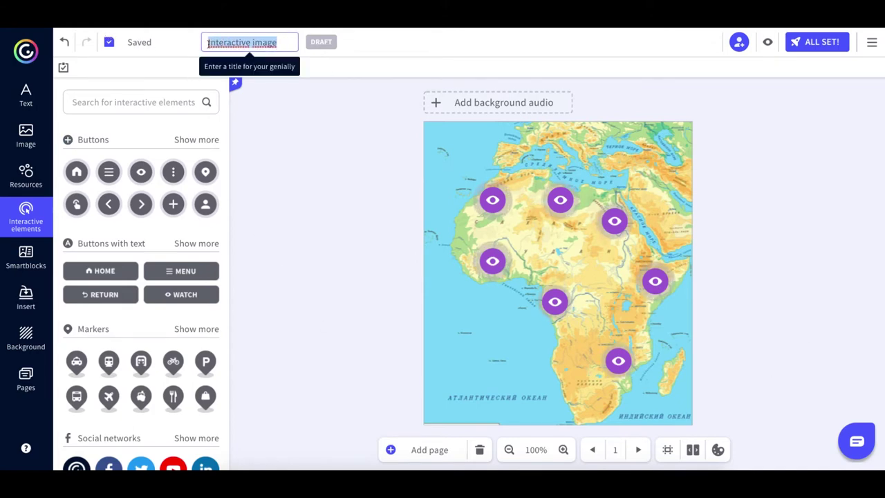
{"action": "type", "text": "Ж"}
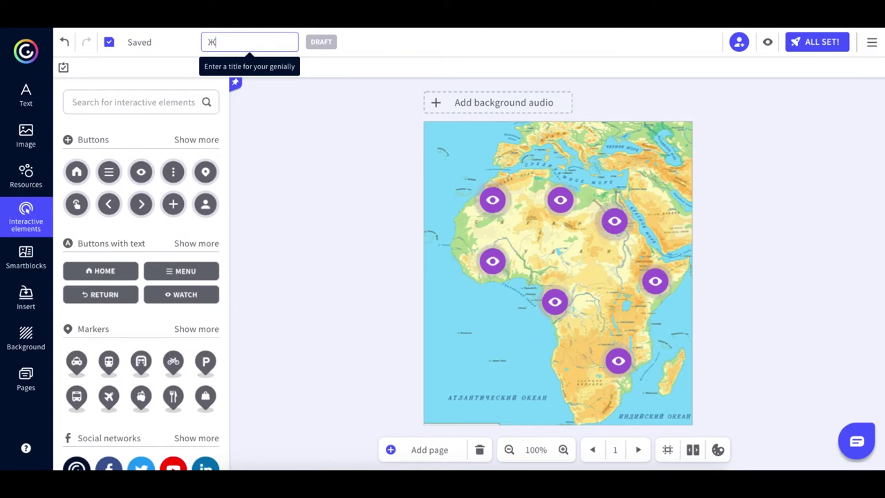
{"action": "type", "text": "ивотные Африки"}
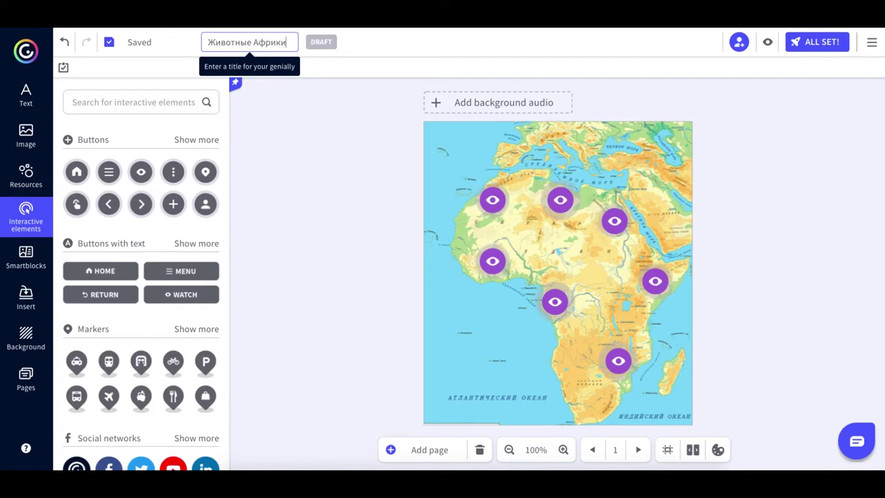
{"action": "left_click", "coordinate": [298, 113]}
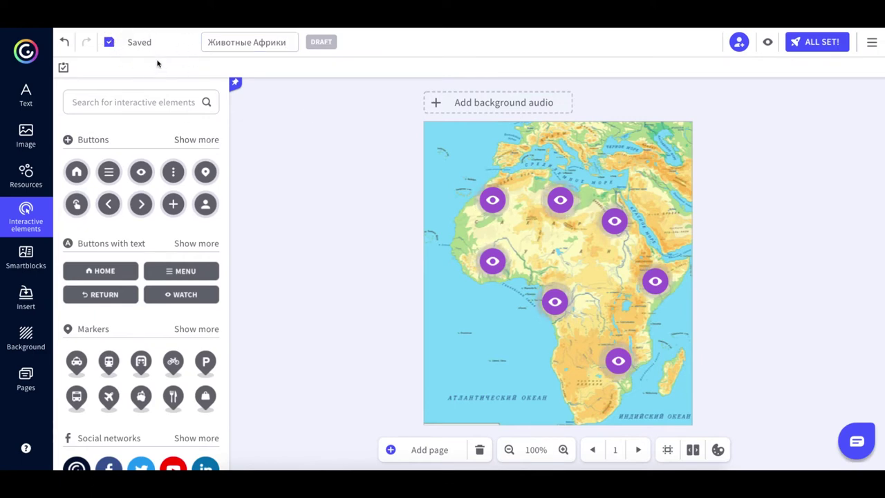
Step: Preview the interactive map, check the animal tooltips on several markers, and return to editing
{"action": "left_click", "coordinate": [767, 43]}
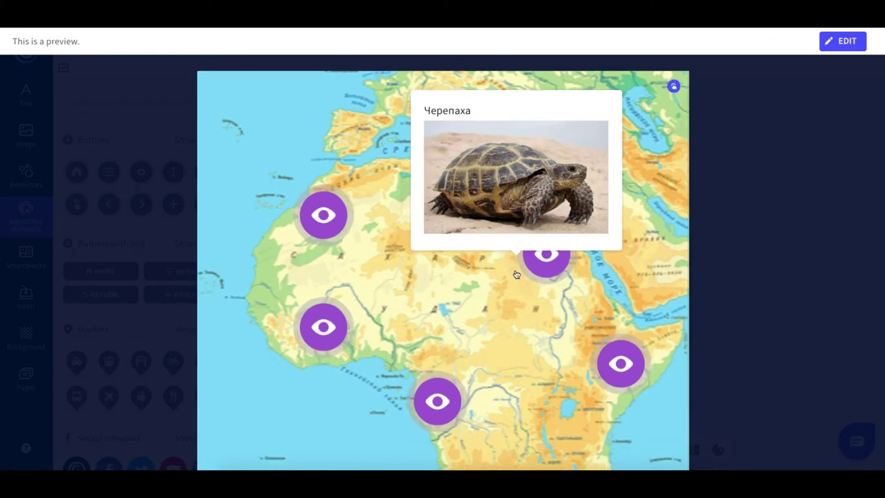
{"action": "scroll", "coordinate": [546, 269], "scroll_direction": "down", "scroll_amount": 2}
{"action": "scroll", "coordinate": [515, 273], "scroll_direction": "up", "scroll_amount": 2}
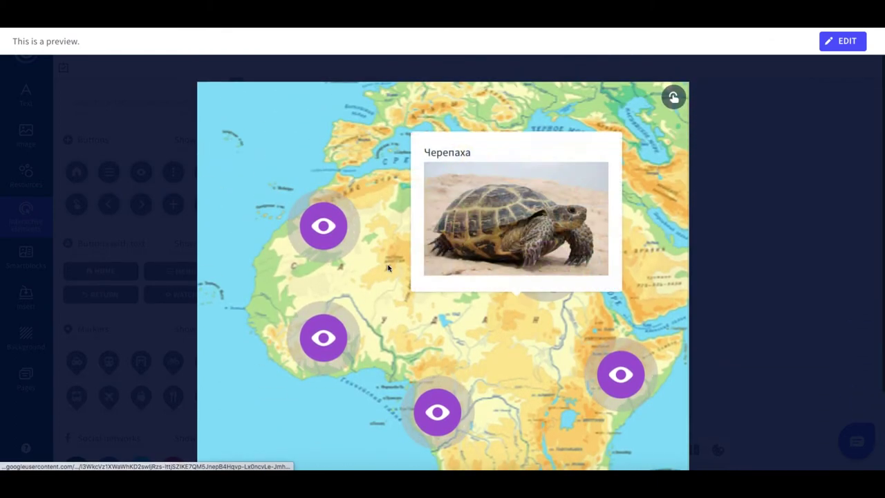
{"action": "mouse_move", "coordinate": [327, 231]}
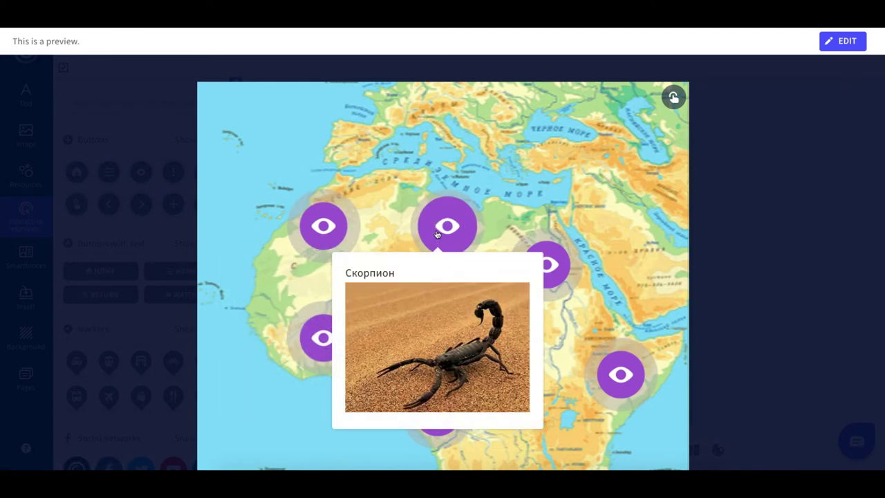
{"action": "mouse_move", "coordinate": [623, 384]}
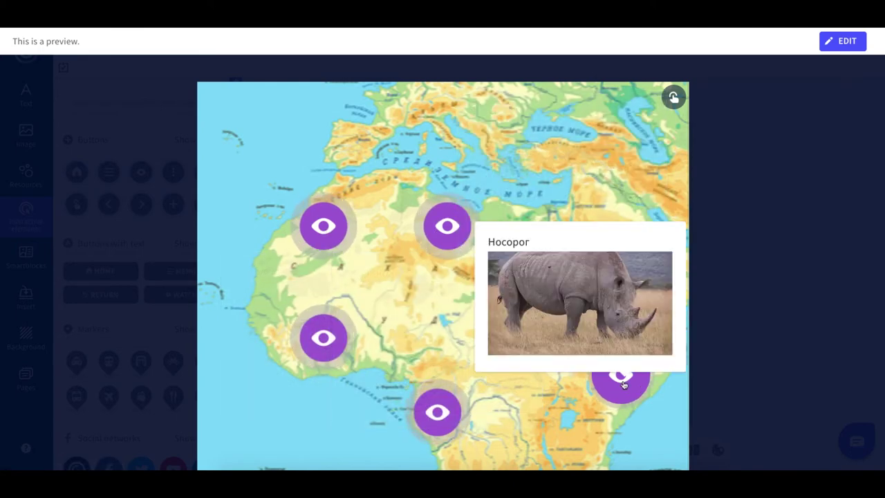
{"action": "left_click", "coordinate": [844, 43]}
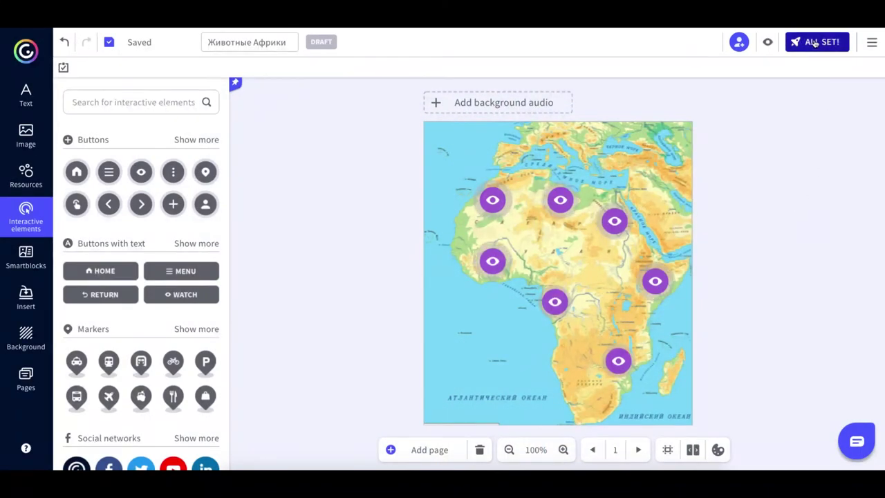
Step: Publish "Животные Африки" as public online with Reusable enabled, and view its sharing links
{"action": "left_click", "coordinate": [816, 43]}
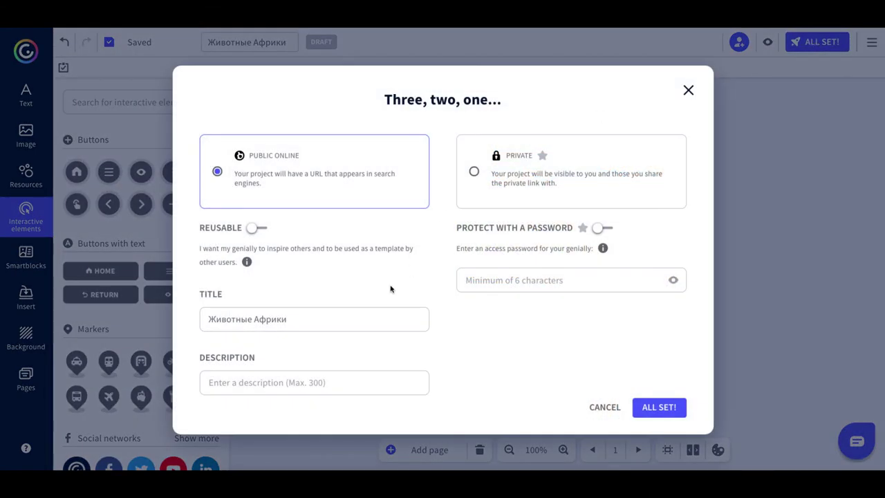
{"action": "left_click", "coordinate": [262, 229]}
{"action": "left_click", "coordinate": [261, 235]}
{"action": "left_click", "coordinate": [266, 231]}
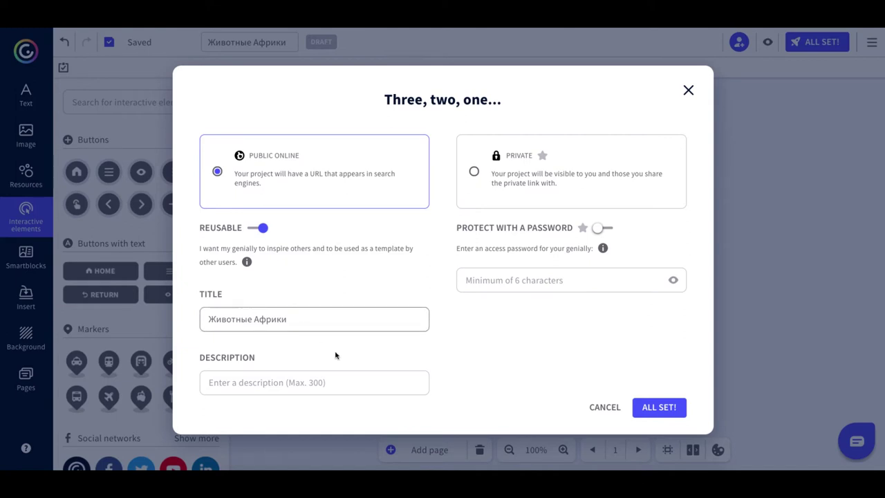
{"action": "left_click", "coordinate": [662, 409]}
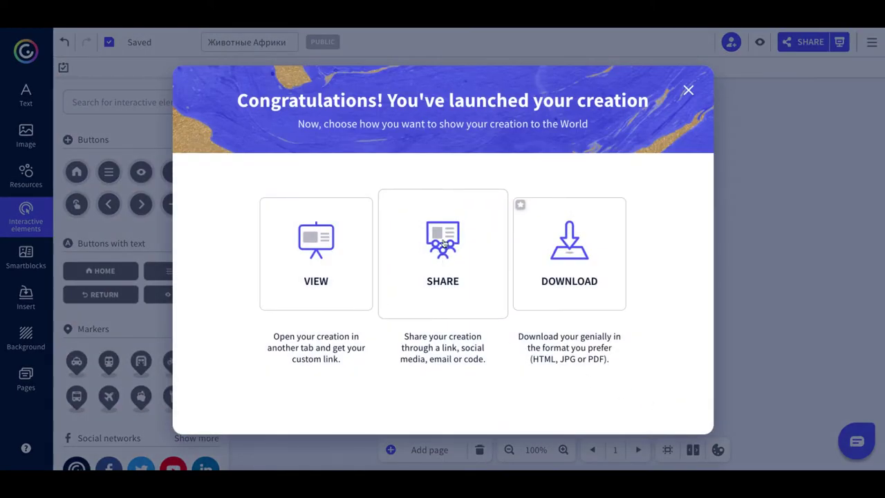
{"action": "left_click", "coordinate": [443, 243]}
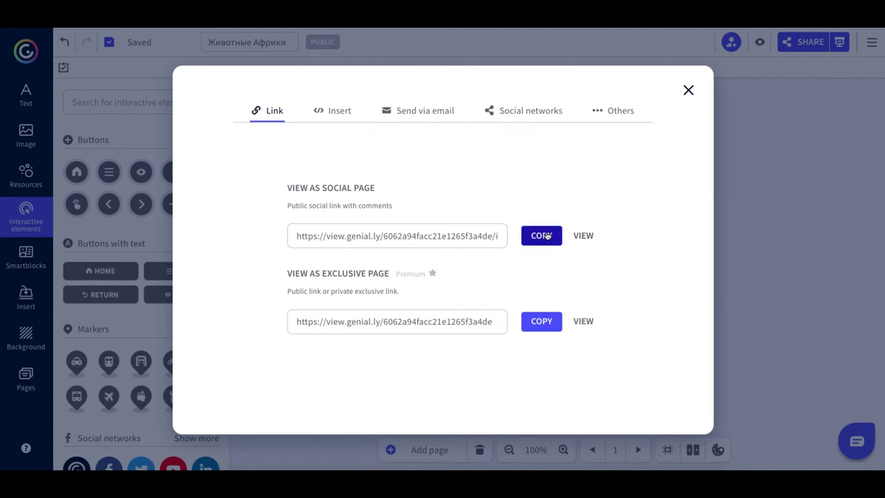
{"action": "left_click", "coordinate": [688, 91]}
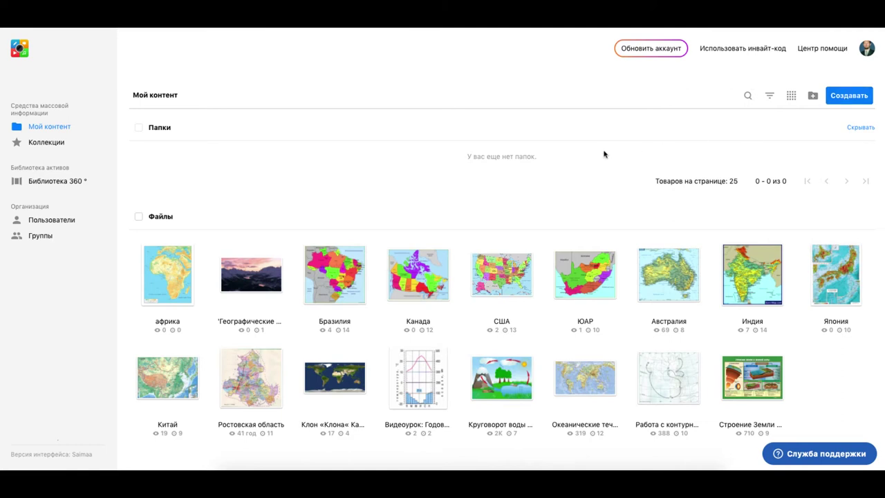
Step: Switch to ThingLink and upload африка.jpeg from the desktop as new content
{"action": "left_click", "coordinate": [851, 96]}
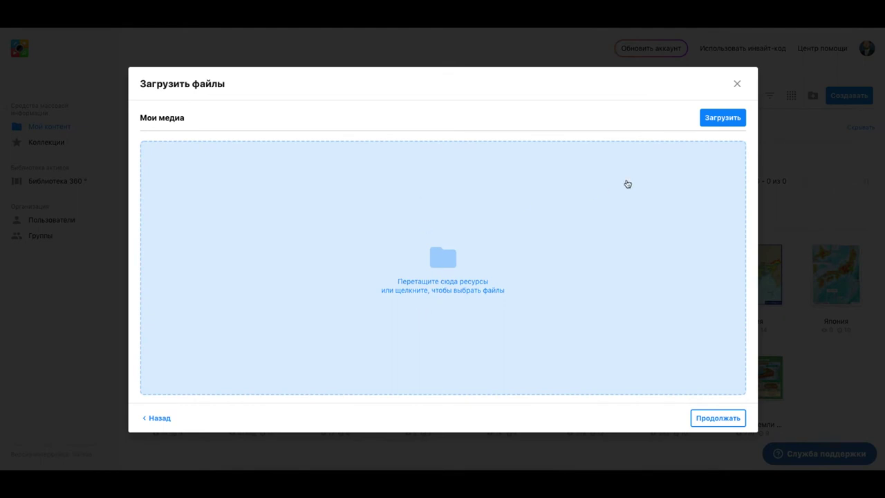
{"action": "left_click", "coordinate": [720, 118]}
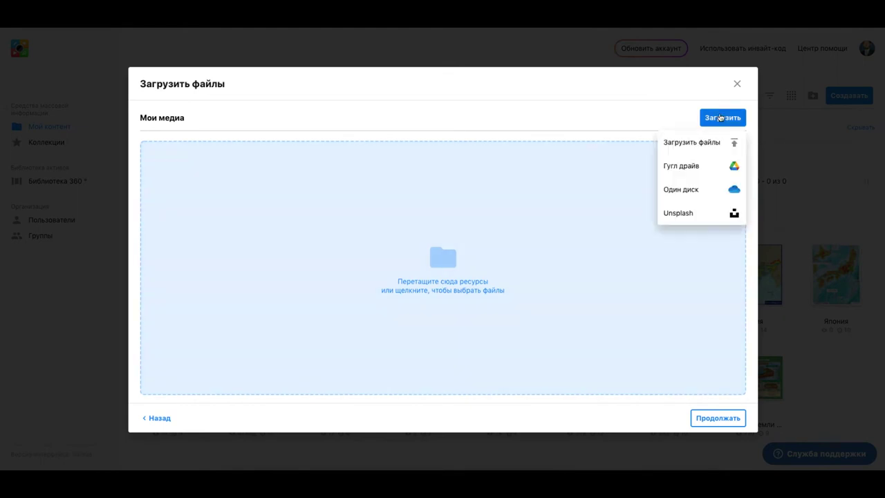
{"action": "left_click", "coordinate": [692, 142]}
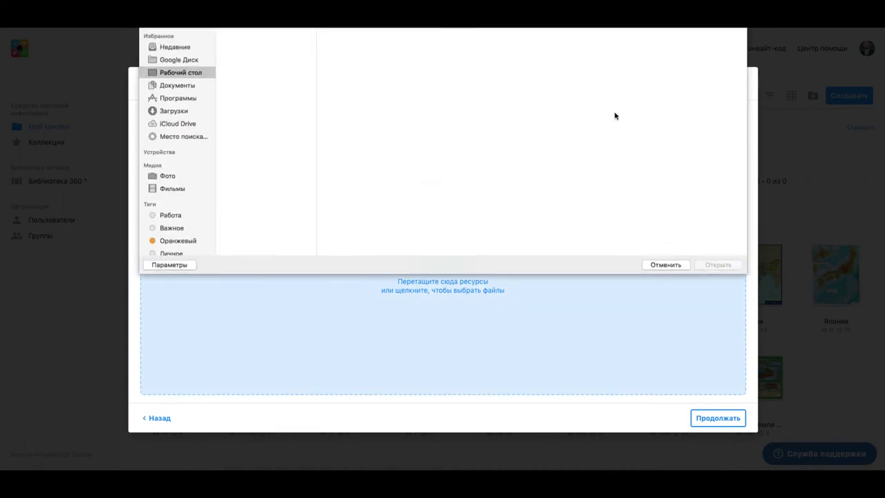
{"action": "left_click", "coordinate": [242, 45]}
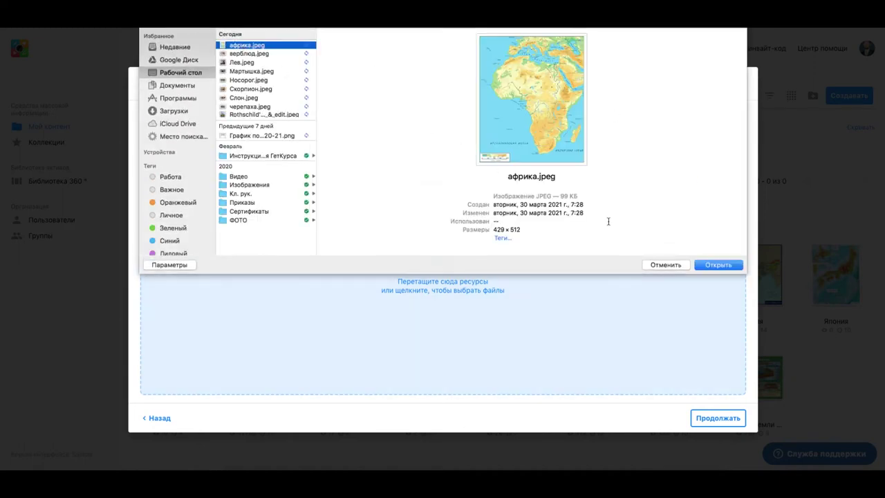
{"action": "left_click", "coordinate": [713, 266]}
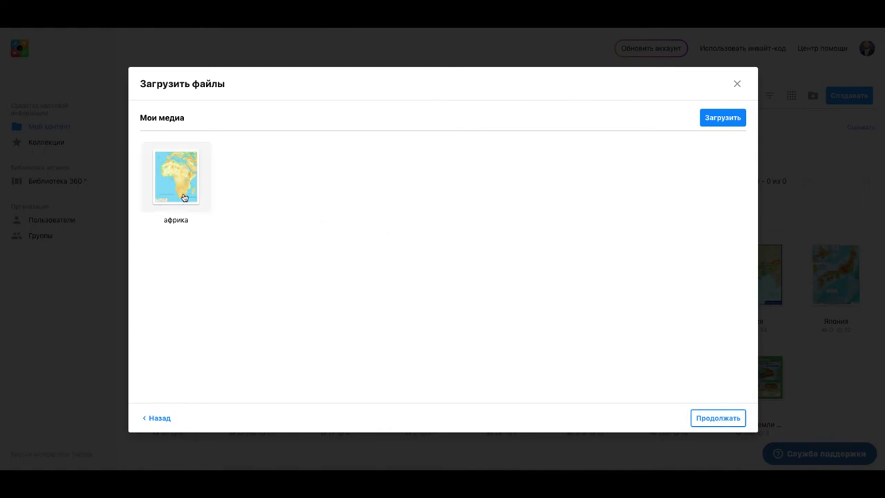
{"action": "left_click", "coordinate": [717, 419]}
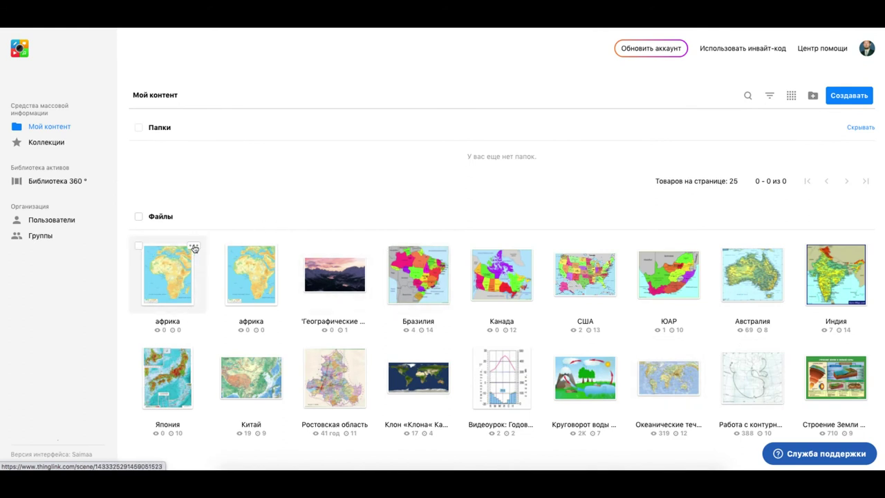
Step: Open the older африка map, which already carries green tags, for editing
{"action": "left_click", "coordinate": [256, 278]}
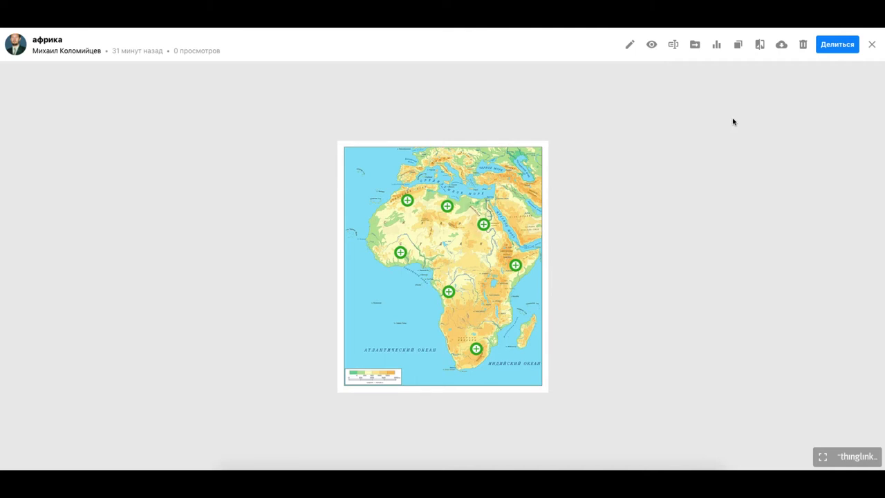
{"action": "left_click", "coordinate": [629, 44]}
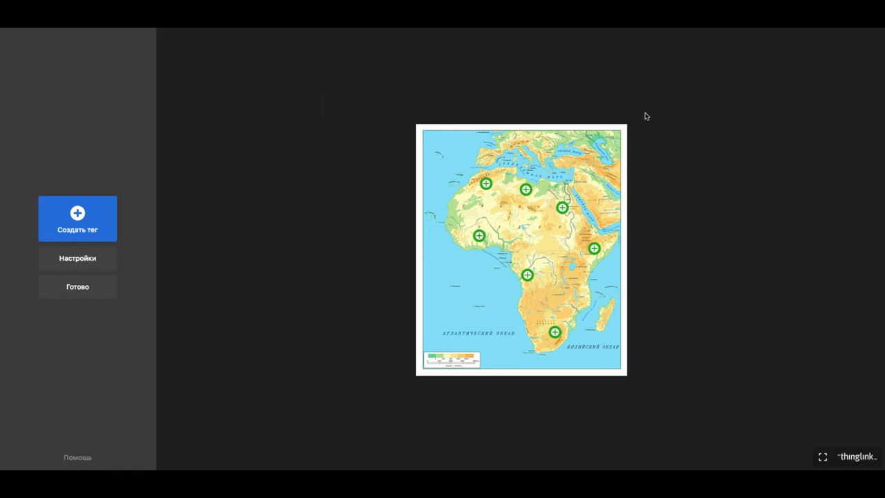
Step: Create a text-and-media tag on the Africa map and give it the green plus icon
{"action": "left_click", "coordinate": [89, 232]}
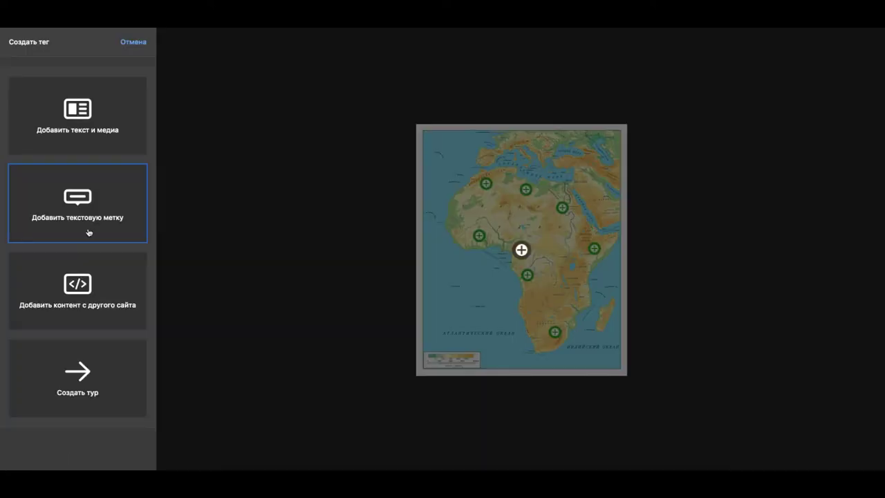
{"action": "left_click", "coordinate": [82, 136]}
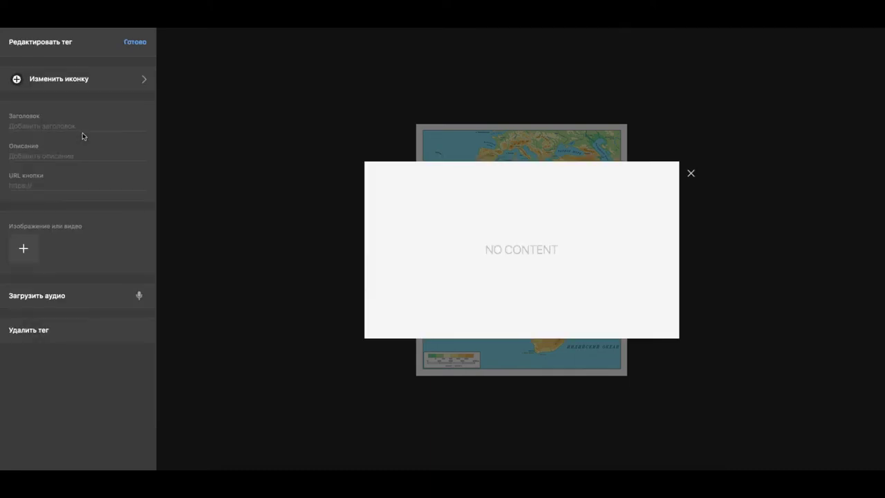
{"action": "left_click", "coordinate": [145, 81]}
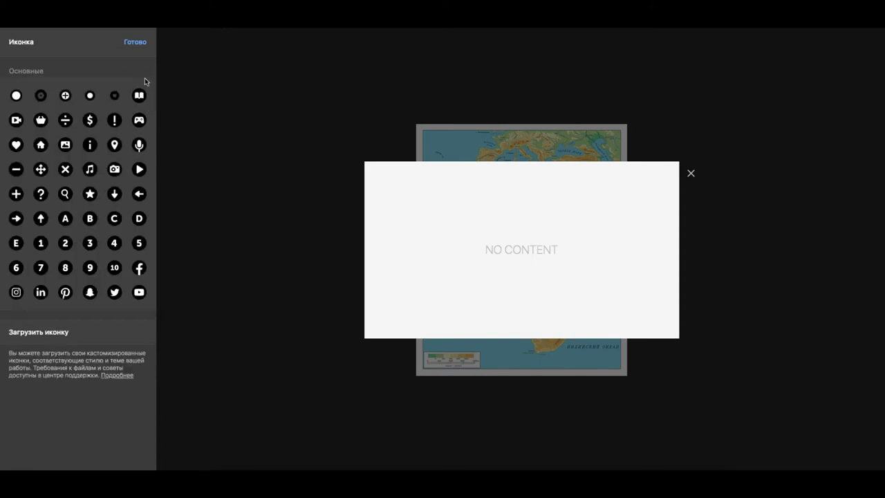
{"action": "left_click", "coordinate": [66, 96]}
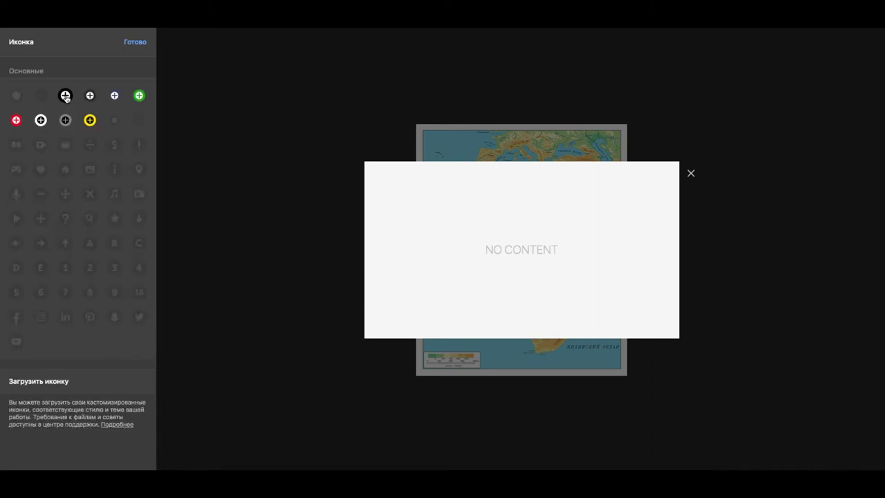
{"action": "left_click", "coordinate": [140, 95]}
Step: Title the new tag "Жираф" and add the Rothschild's Giraffe JPEG from the desktop as its image
{"action": "left_click", "coordinate": [61, 126]}
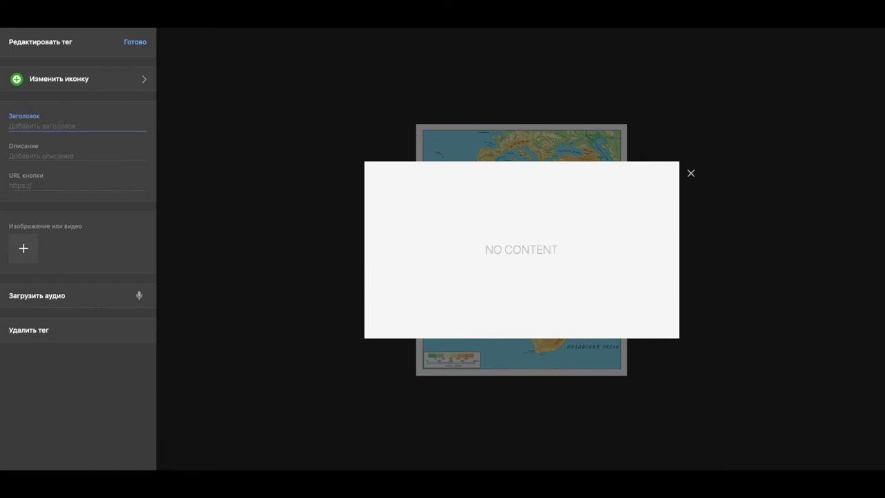
{"action": "type", "text": "Жираф"}
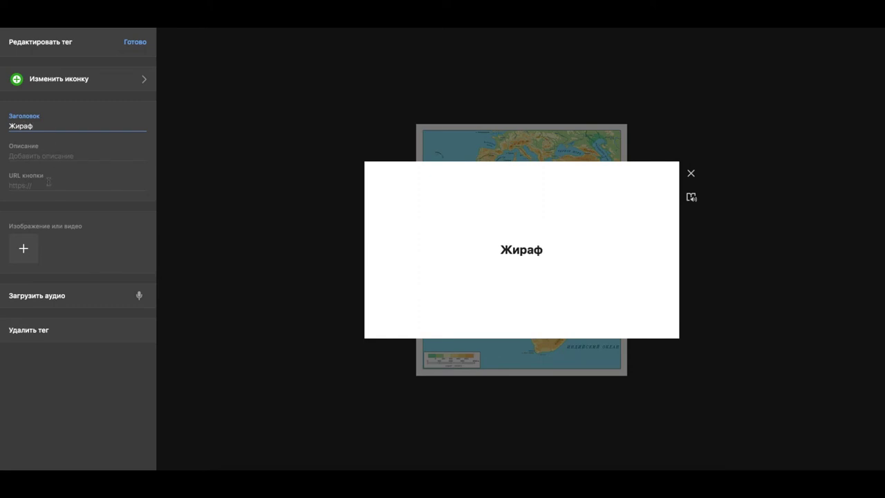
{"action": "left_click", "coordinate": [45, 183]}
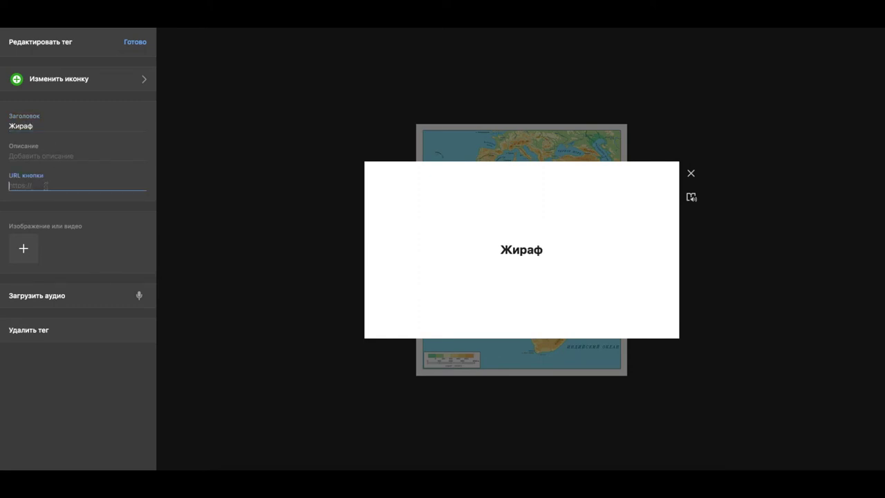
{"action": "left_click", "coordinate": [22, 249]}
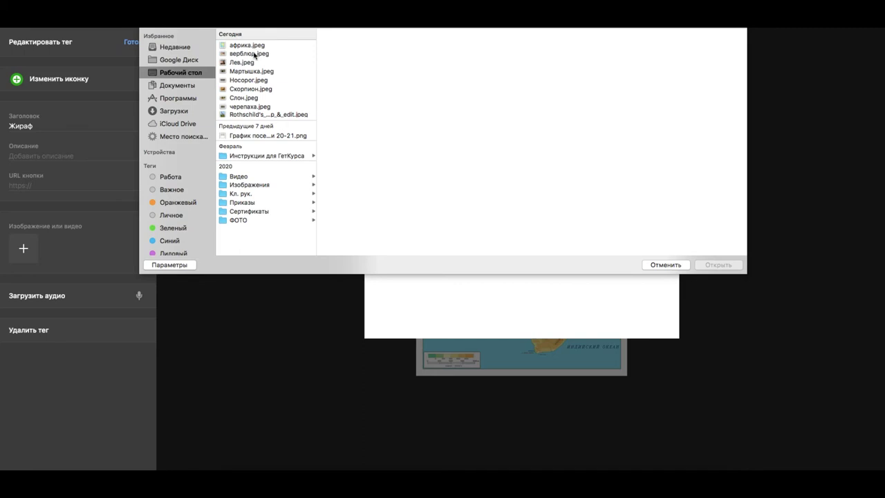
{"action": "left_click", "coordinate": [251, 114]}
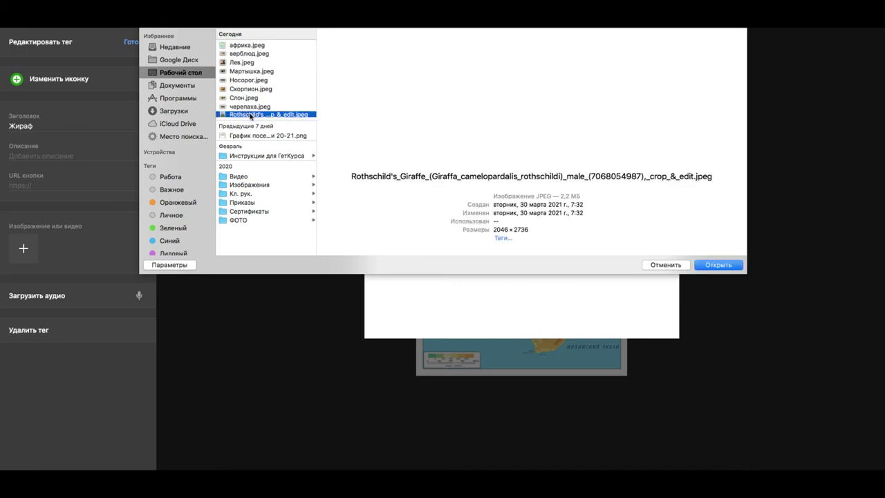
{"action": "left_click", "coordinate": [719, 265]}
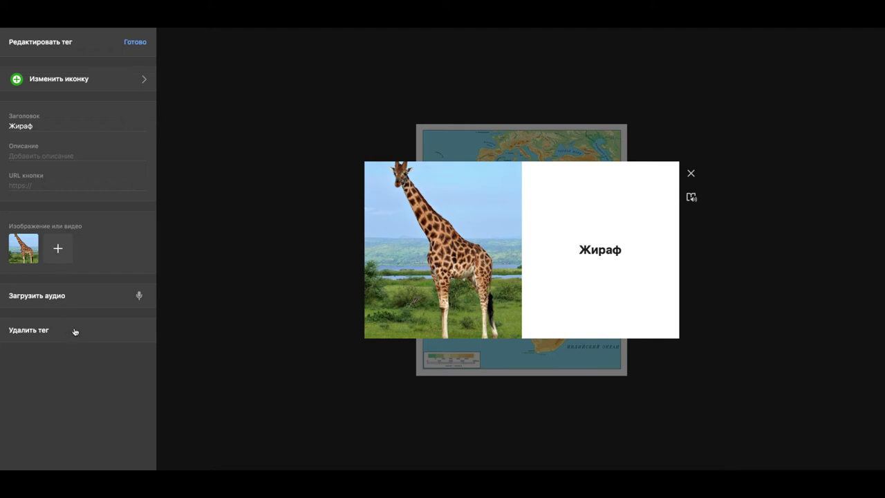
{"action": "left_click", "coordinate": [690, 174]}
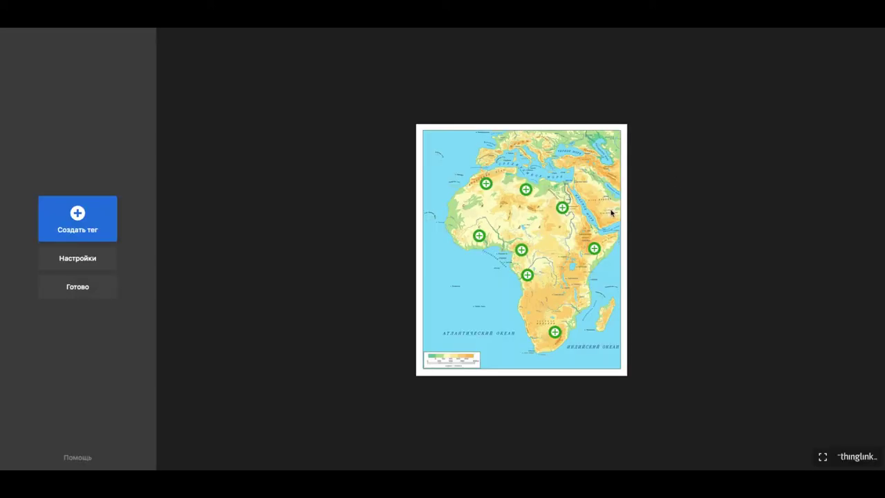
Step: Move the "Жираф" tag from the Gulf of Guinea coast inland to east-central Africa and check its content
{"action": "left_click", "coordinate": [523, 251]}
{"action": "left_click", "coordinate": [690, 177]}
{"action": "left_click_drag", "start_coordinate": [523, 253], "coordinate": [556, 239]}
{"action": "left_click", "coordinate": [555, 238]}
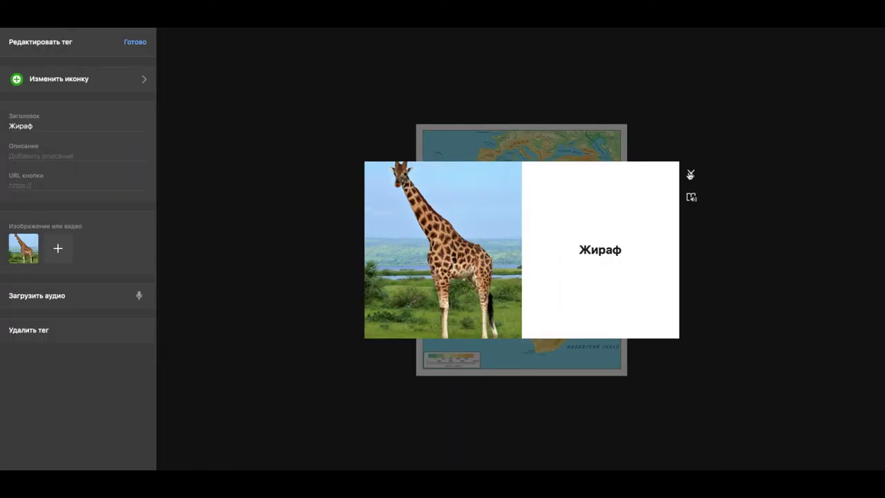
{"action": "left_click", "coordinate": [691, 174]}
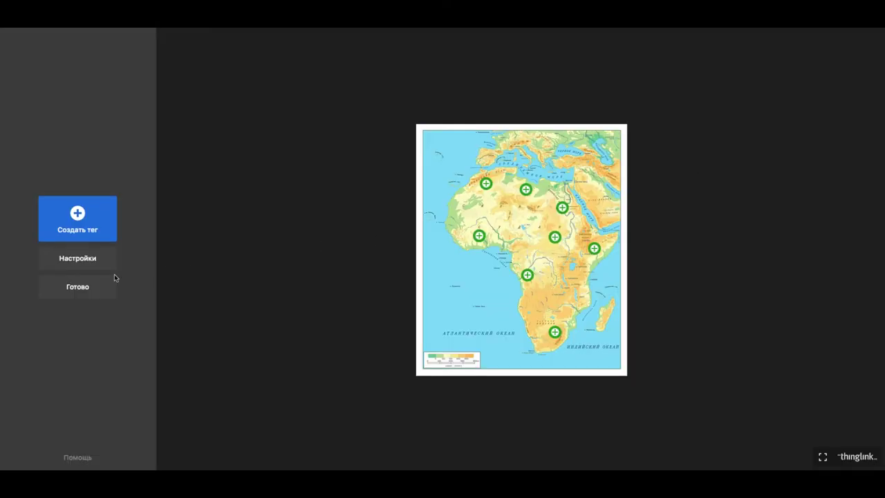
Step: Review the map's settings for colour scheme, tag animation, logo and background audio
{"action": "left_click", "coordinate": [94, 257]}
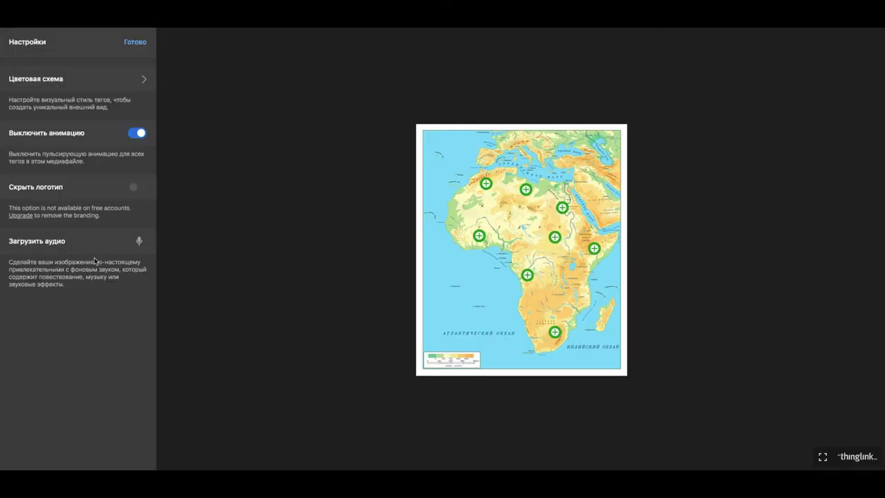
{"action": "left_click", "coordinate": [136, 43]}
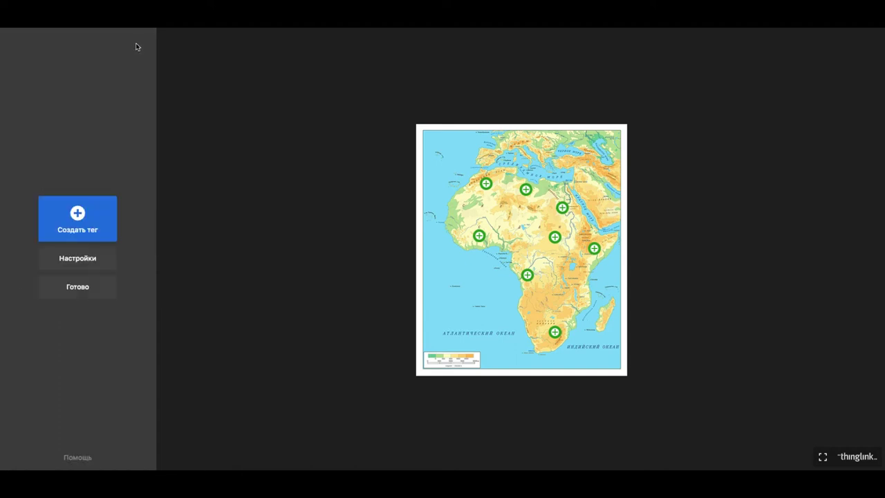
Step: Check the content of the "Жираф" tag in east-central Africa and delete that tag
{"action": "left_click", "coordinate": [555, 239]}
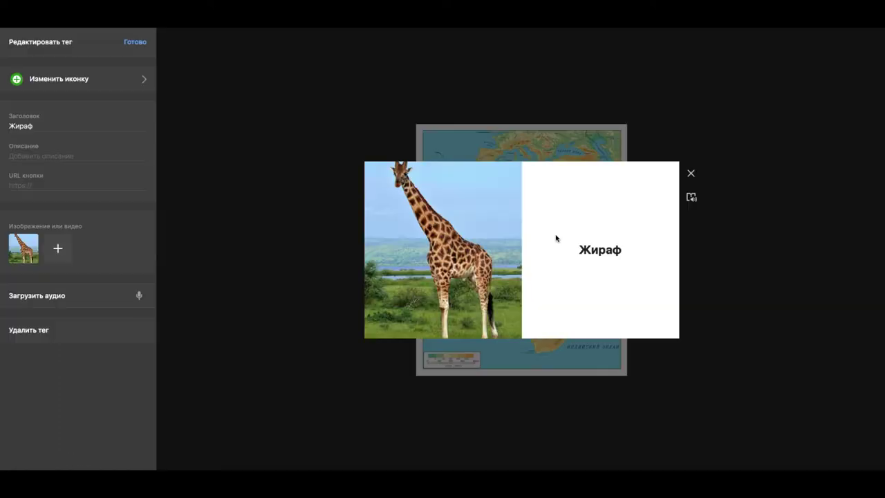
{"action": "left_click", "coordinate": [691, 175]}
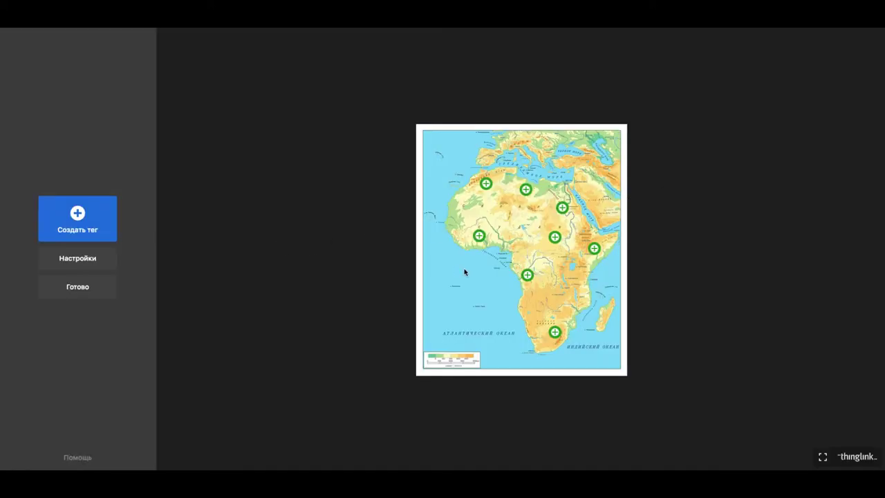
{"action": "left_click", "coordinate": [556, 239]}
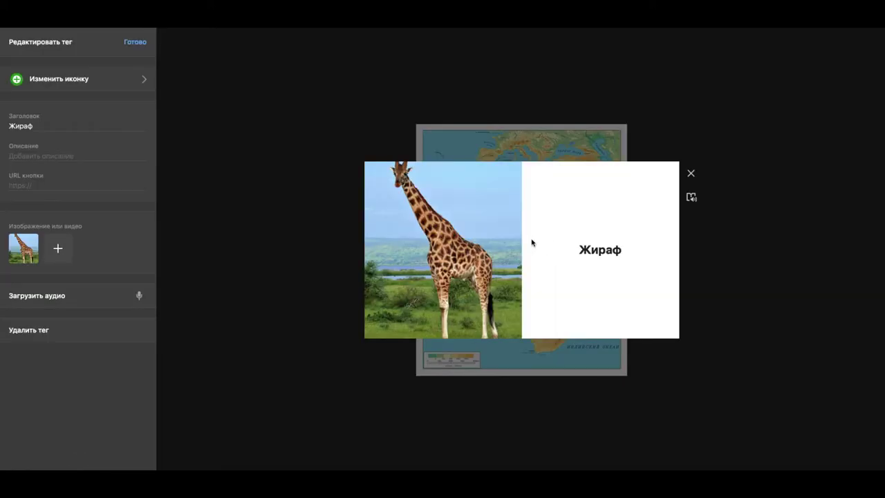
{"action": "left_click", "coordinate": [41, 331]}
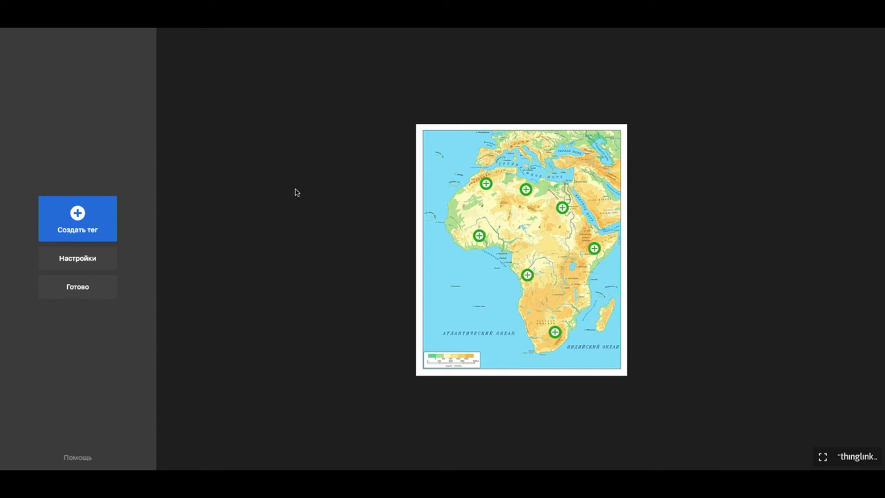
Step: Finish editing the africa map and bring up its shareable link
{"action": "left_click", "coordinate": [80, 289]}
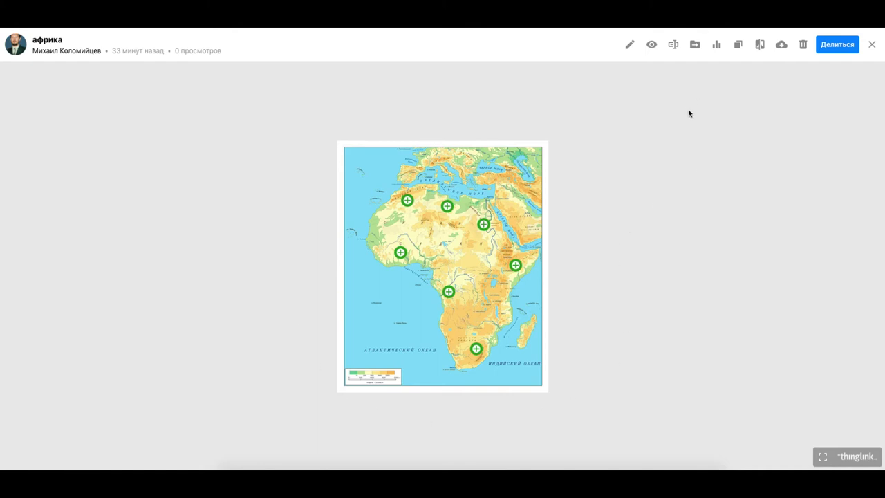
{"action": "left_click", "coordinate": [834, 46]}
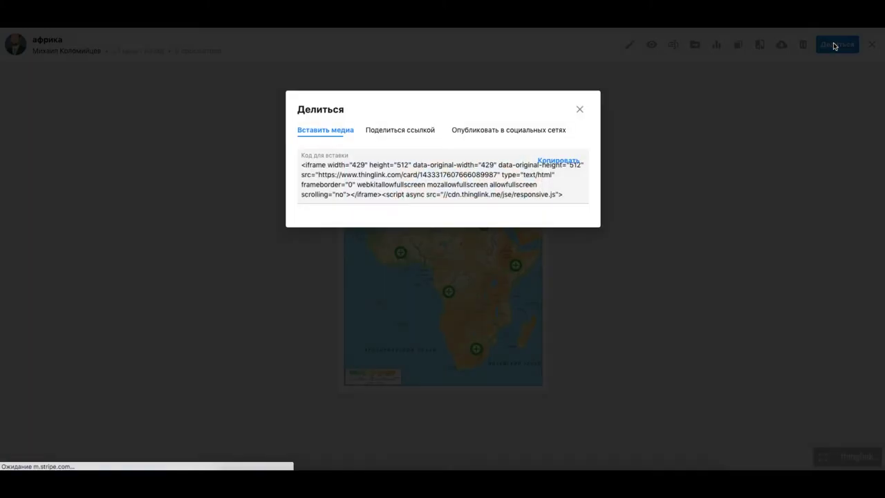
{"action": "left_click", "coordinate": [400, 132]}
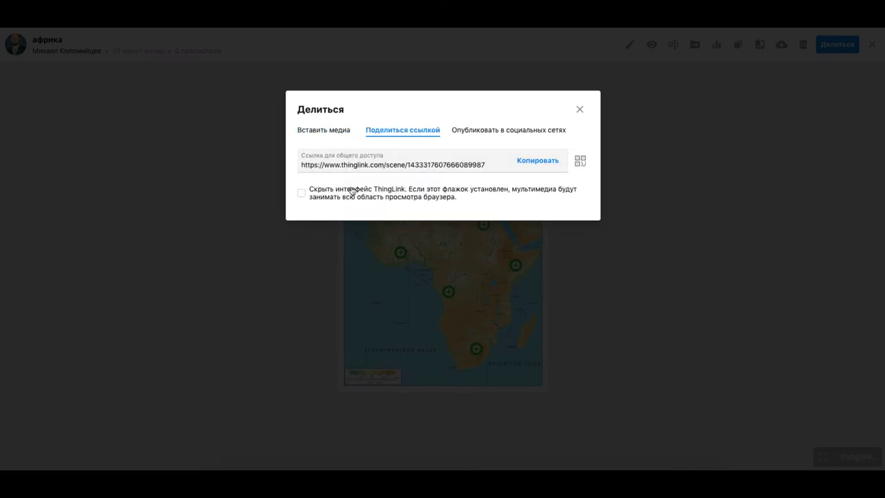
Step: Hide the ThingLink interface for the africa map's shareable link and close the sharing dialog
{"action": "left_click", "coordinate": [301, 195]}
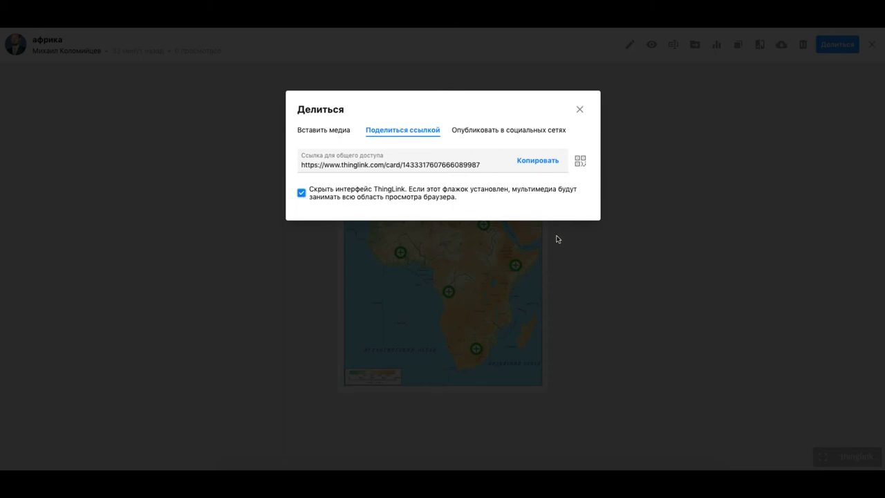
{"action": "left_click", "coordinate": [580, 111]}
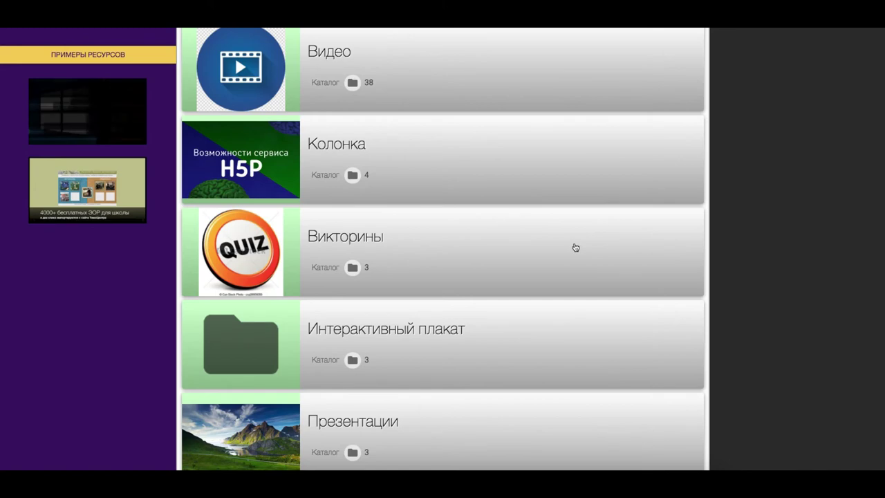
Step: Switch to the Удоба library and start new H5P interactive content in the "Интерактивный плакат" folder
{"action": "scroll", "coordinate": [575, 247], "scroll_direction": "up", "scroll_amount": 3}
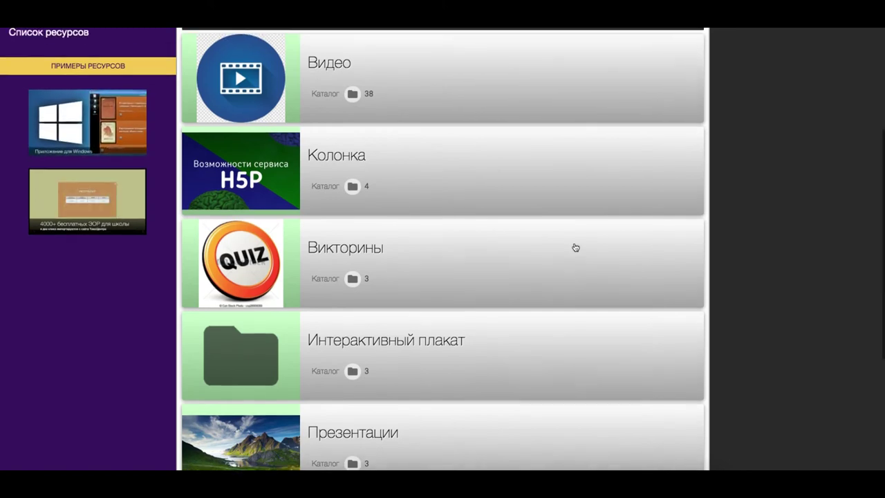
{"action": "scroll", "coordinate": [575, 248], "scroll_direction": "up", "scroll_amount": 2}
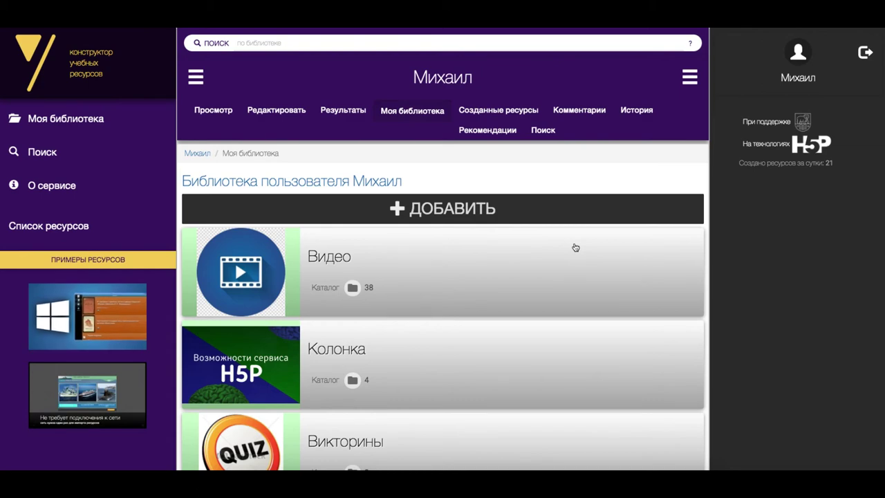
{"action": "scroll", "coordinate": [575, 247], "scroll_direction": "down", "scroll_amount": 5}
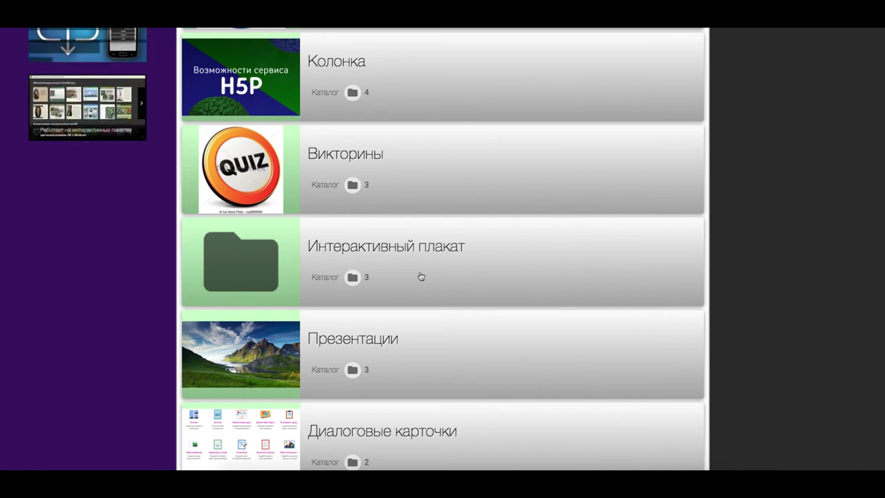
{"action": "left_click", "coordinate": [412, 248]}
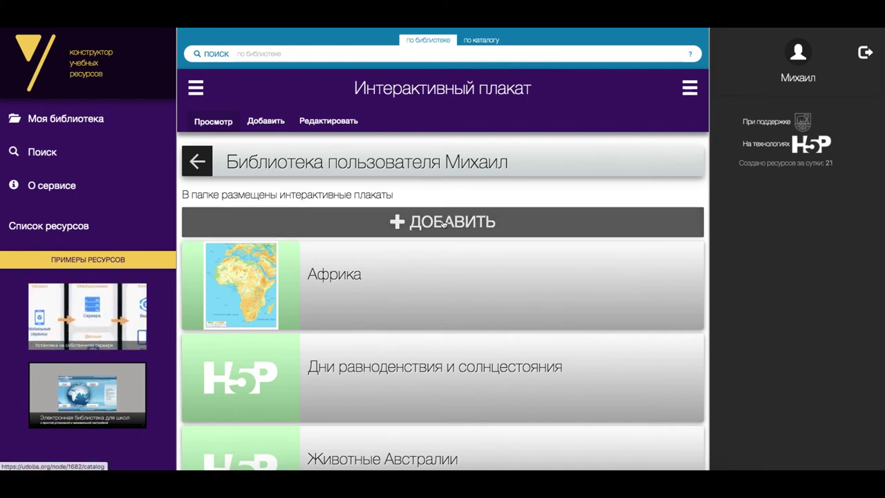
{"action": "left_click", "coordinate": [444, 222]}
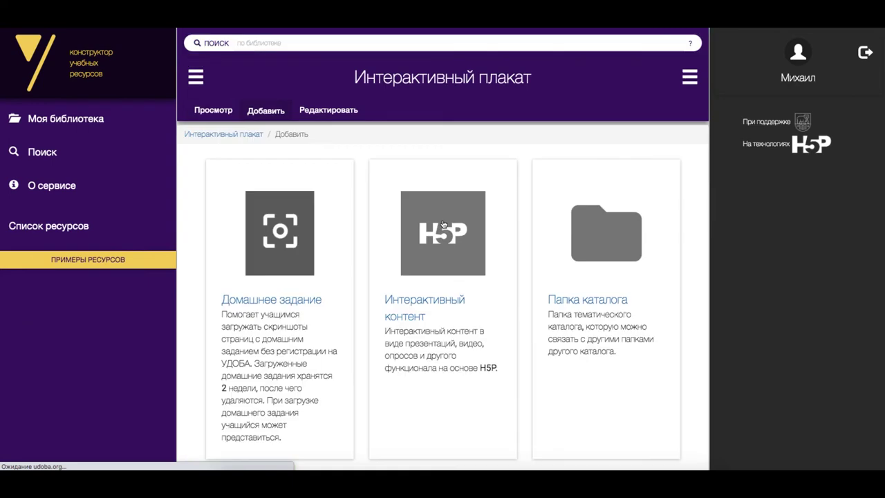
{"action": "left_click", "coordinate": [417, 302]}
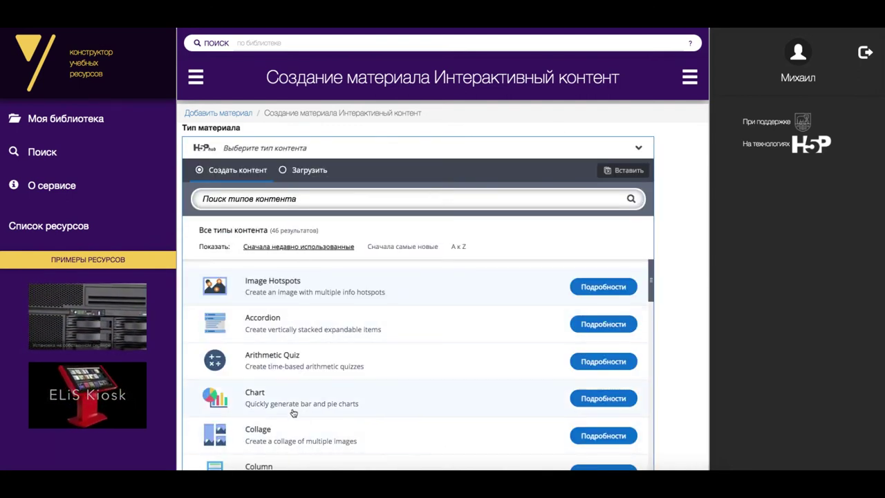
Step: Translate the content type list into Russian and use the Image Hotspots type for the new material
{"action": "right_click", "coordinate": [670, 200]}
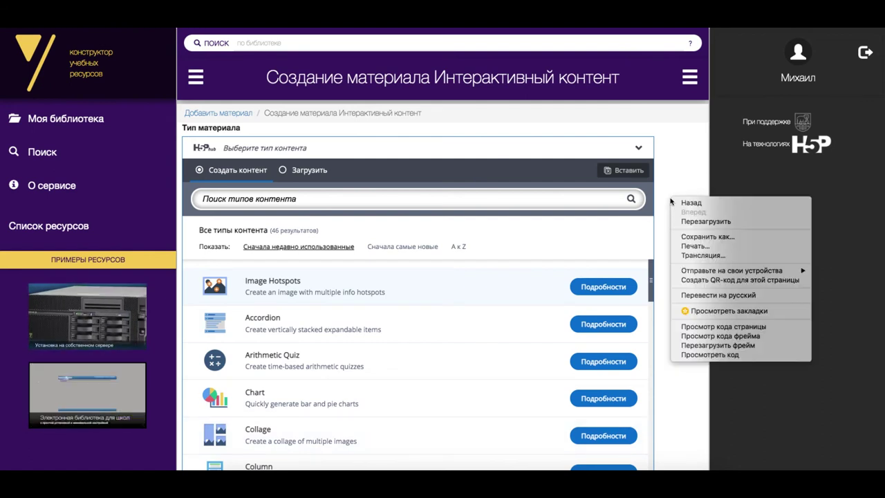
{"action": "left_click", "coordinate": [687, 296]}
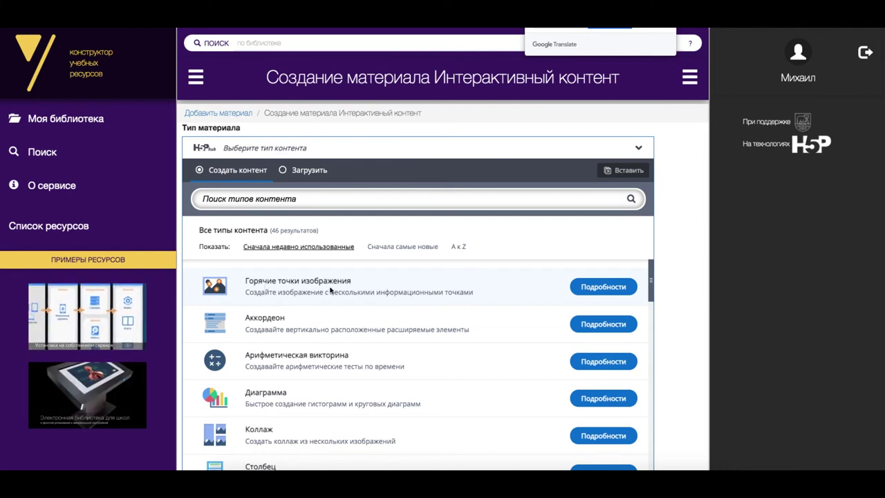
{"action": "left_click", "coordinate": [601, 287]}
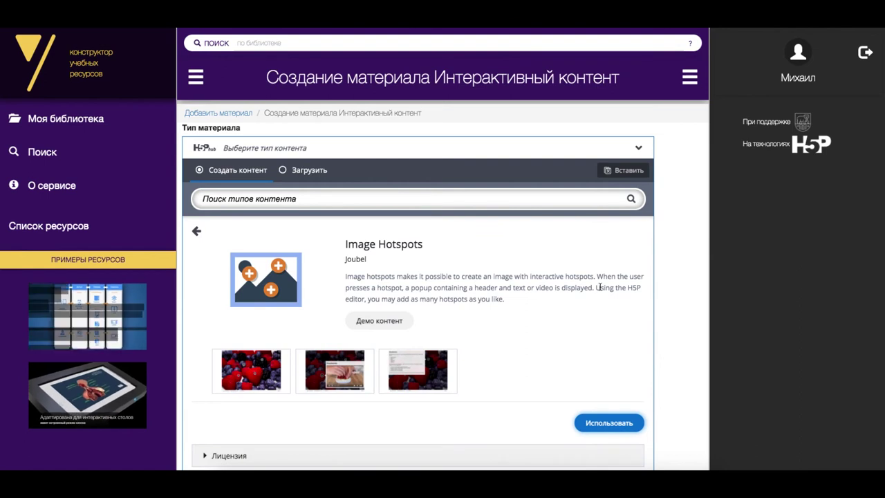
{"action": "left_click", "coordinate": [615, 422]}
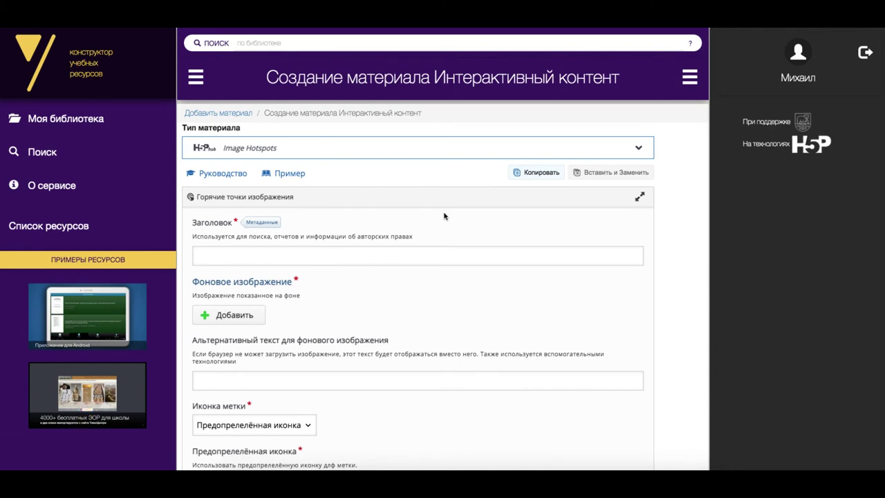
Step: Title the Image Hotspots material "Животные Африки"
{"action": "scroll", "coordinate": [444, 216], "scroll_direction": "down", "scroll_amount": 3}
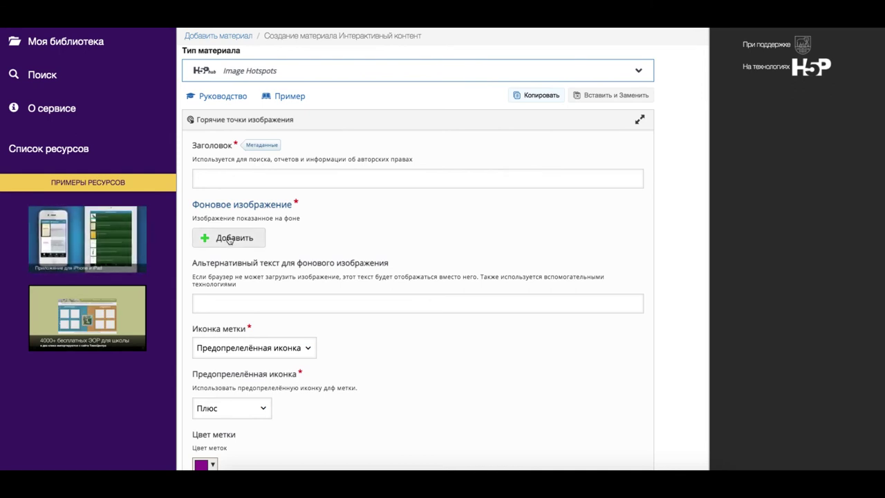
{"action": "left_click", "coordinate": [238, 179]}
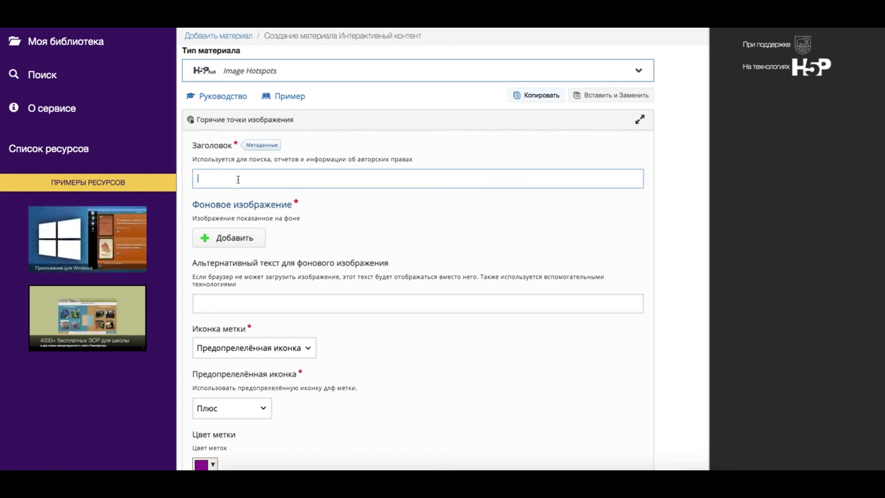
{"action": "type", "text": "Живо"}
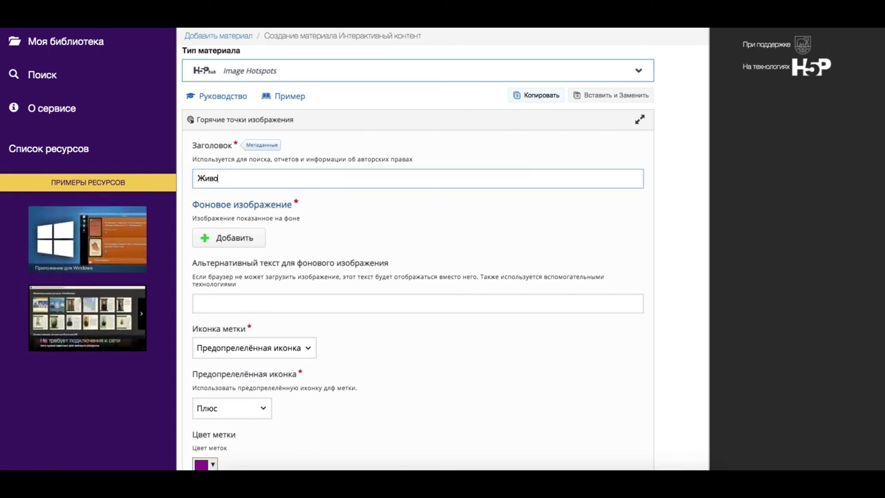
{"action": "type", "text": "тные Ав"}
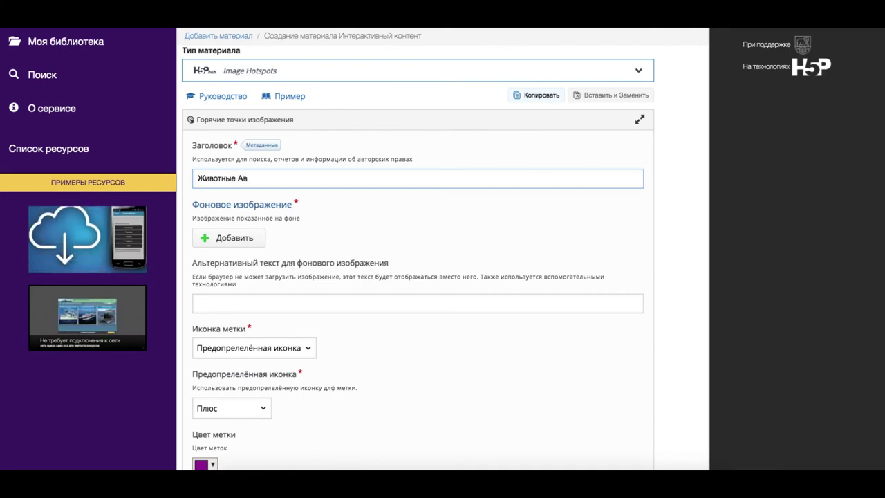
{"action": "key", "text": "BackSpace"}
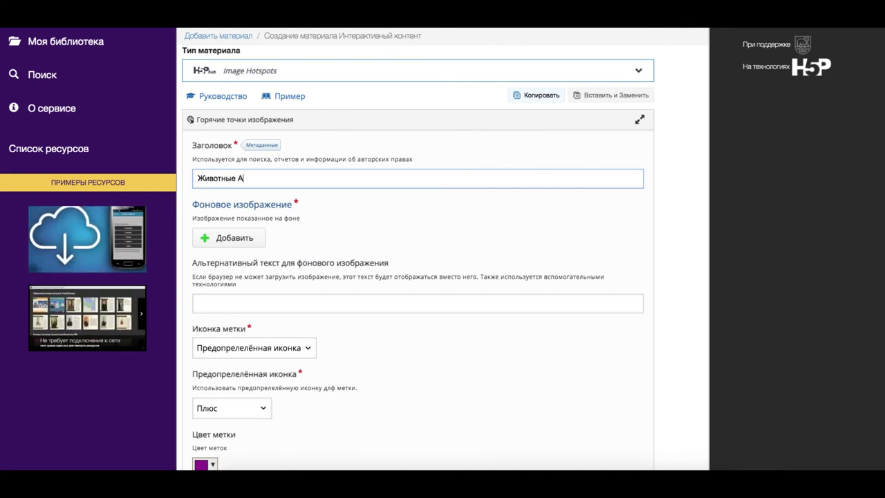
{"action": "type", "text": "фрики"}
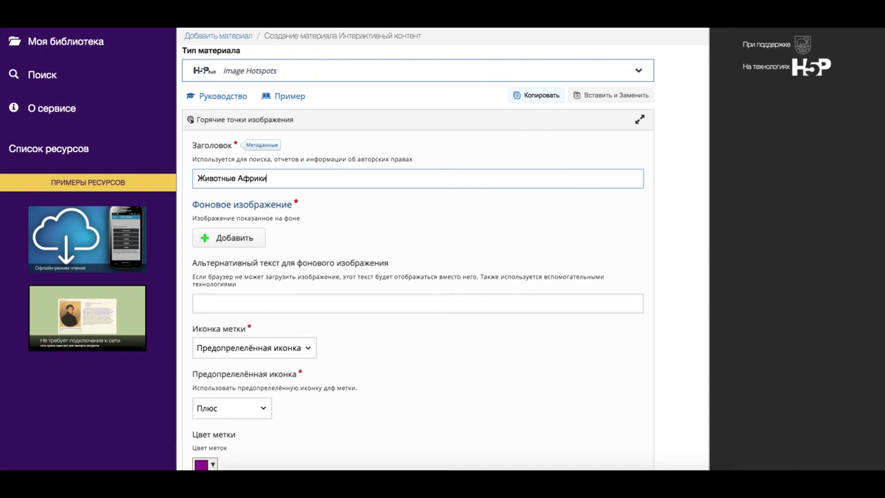
Step: Upload африка.jpeg from the desktop as the background image
{"action": "left_click", "coordinate": [218, 241]}
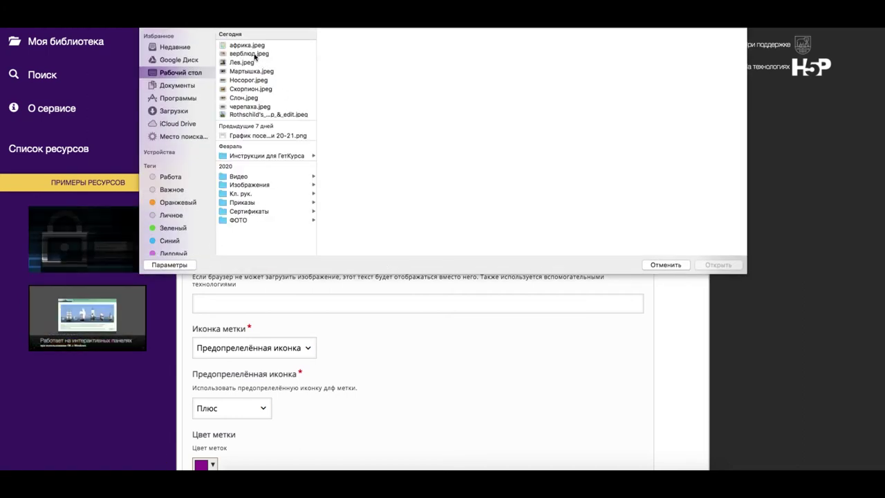
{"action": "left_click", "coordinate": [247, 47]}
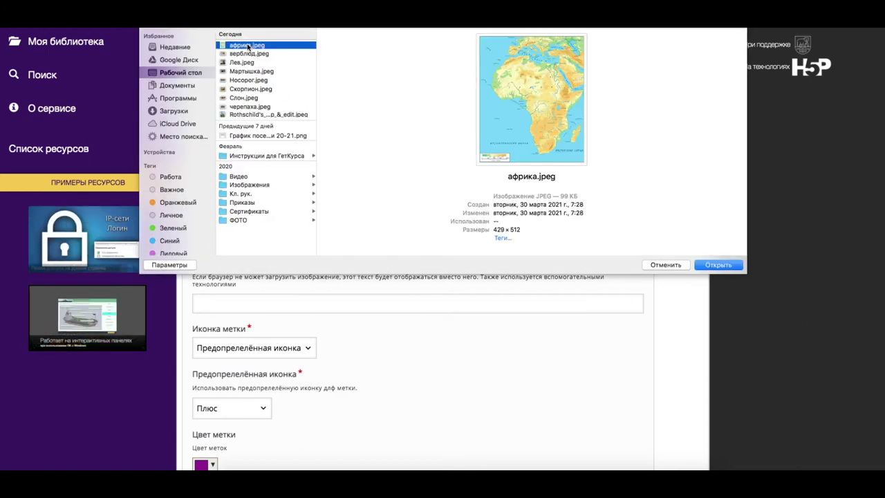
{"action": "left_click", "coordinate": [715, 265]}
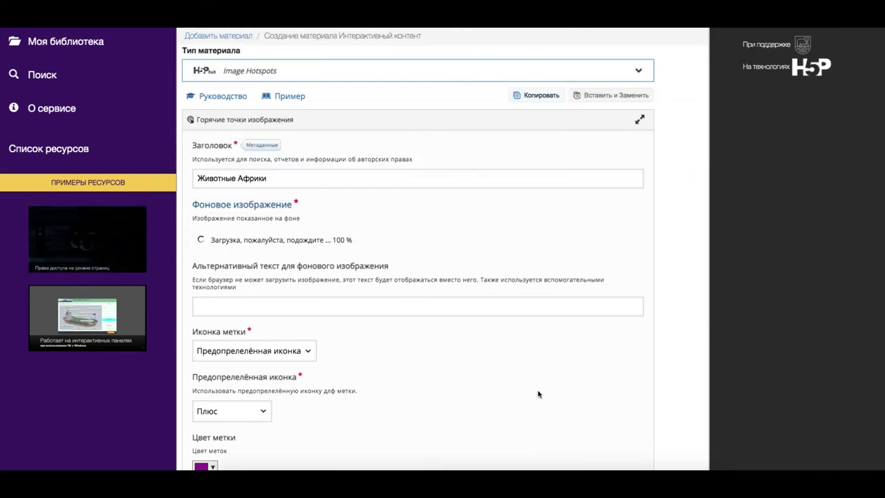
Step: Review the predefined hotspot icons, keeping "Плюс", and set the hotspot colour to bright green
{"action": "scroll", "coordinate": [482, 395], "scroll_direction": "down", "scroll_amount": 5}
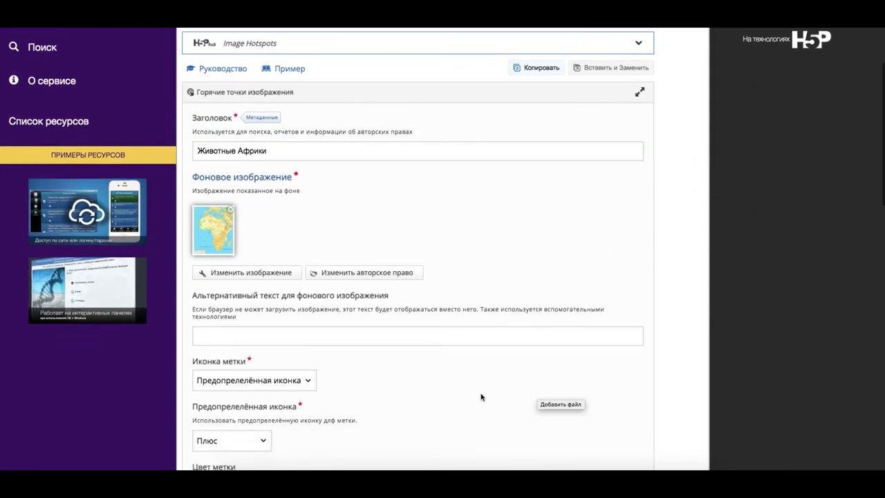
{"action": "scroll", "coordinate": [481, 395], "scroll_direction": "down", "scroll_amount": 2}
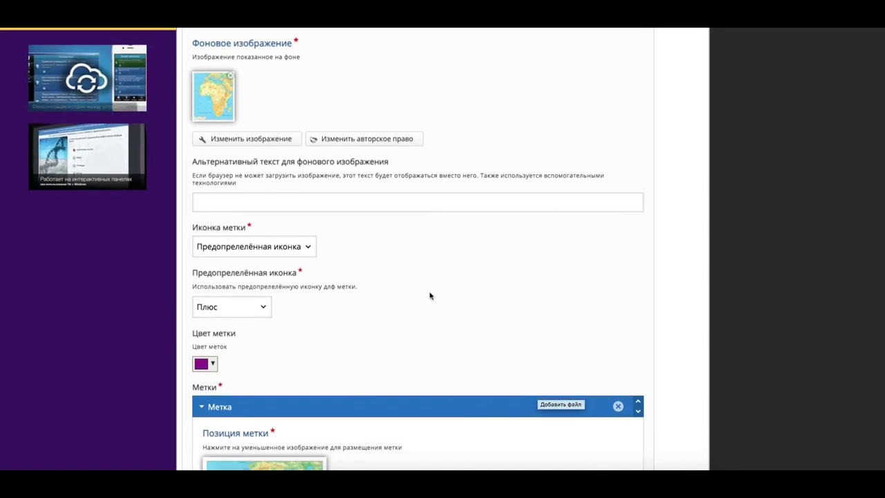
{"action": "scroll", "coordinate": [429, 296], "scroll_direction": "down", "scroll_amount": 3}
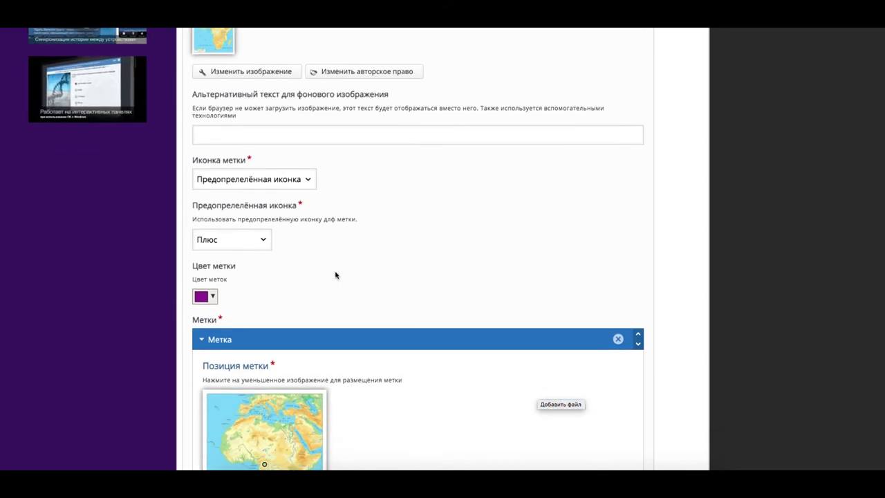
{"action": "left_click", "coordinate": [263, 240]}
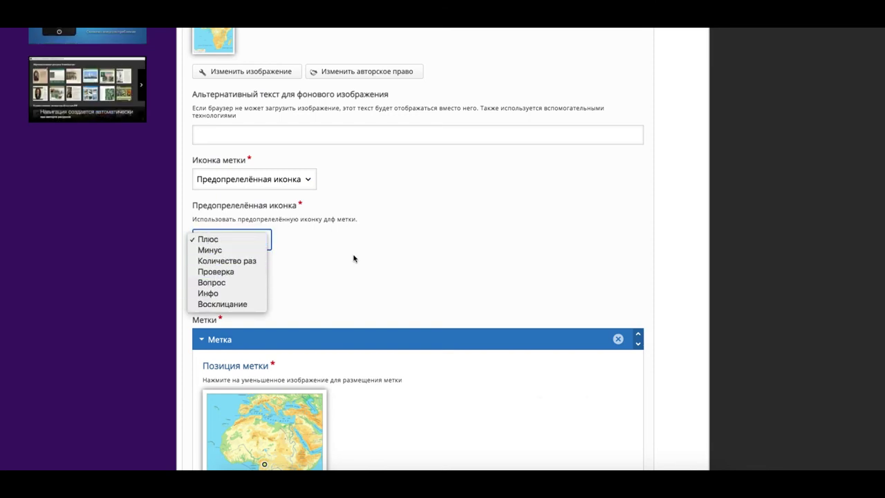
{"action": "left_click", "coordinate": [331, 265]}
{"action": "left_click", "coordinate": [213, 295]}
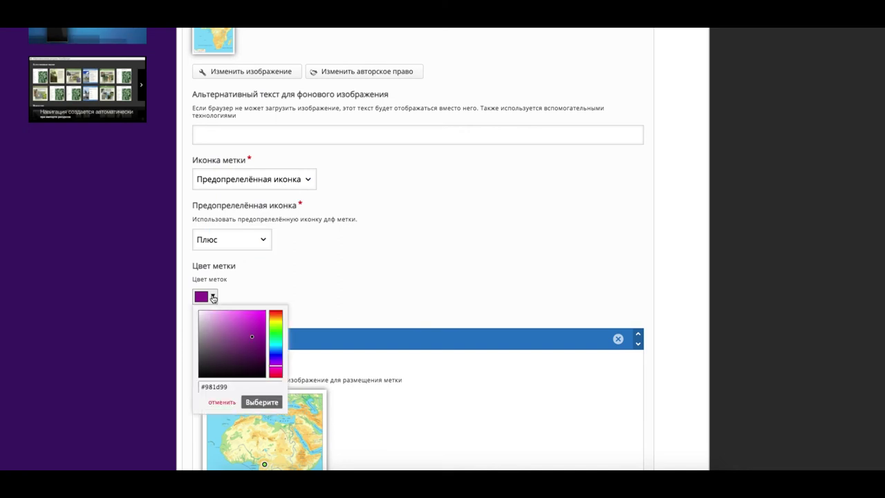
{"action": "left_click", "coordinate": [276, 320]}
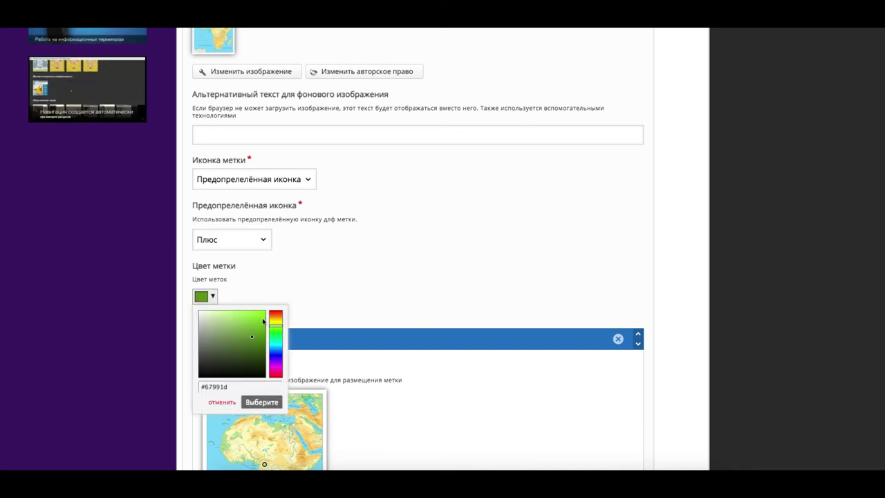
{"action": "left_click", "coordinate": [257, 317]}
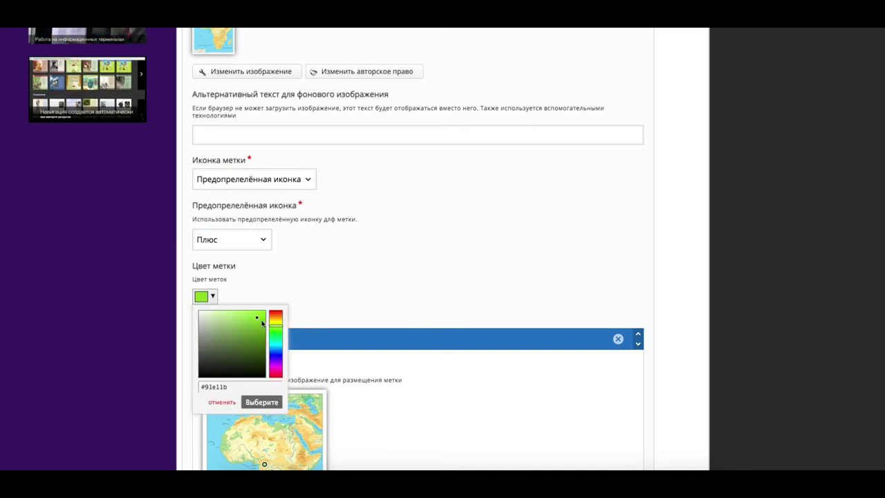
{"action": "left_click", "coordinate": [262, 319]}
{"action": "scroll", "coordinate": [340, 299], "scroll_direction": "down", "scroll_amount": 1}
{"action": "left_click", "coordinate": [379, 255]}
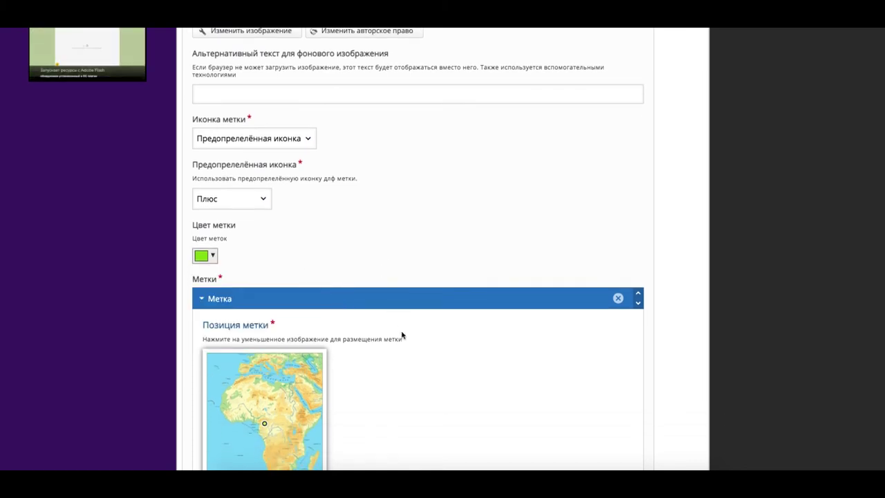
Step: Place the first hotspot in northwest Africa and make its popup cover the whole background image
{"action": "scroll", "coordinate": [412, 361], "scroll_direction": "down", "scroll_amount": 5}
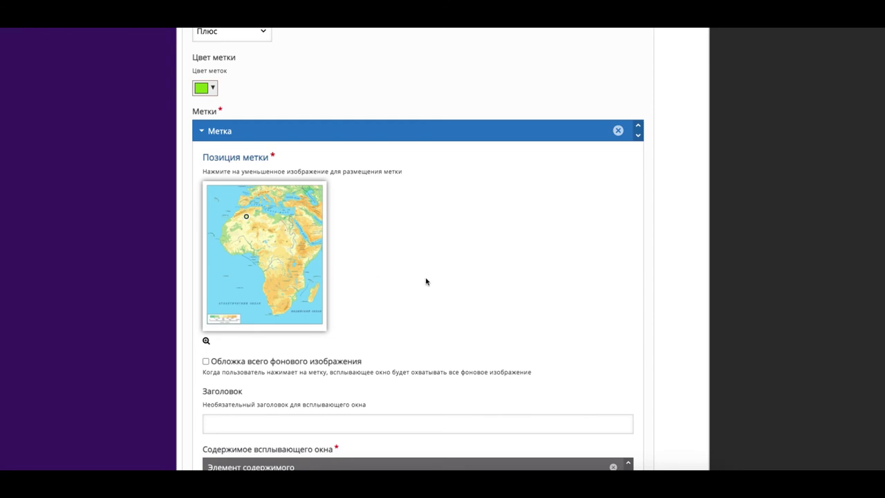
{"action": "scroll", "coordinate": [426, 281], "scroll_direction": "down", "scroll_amount": 1}
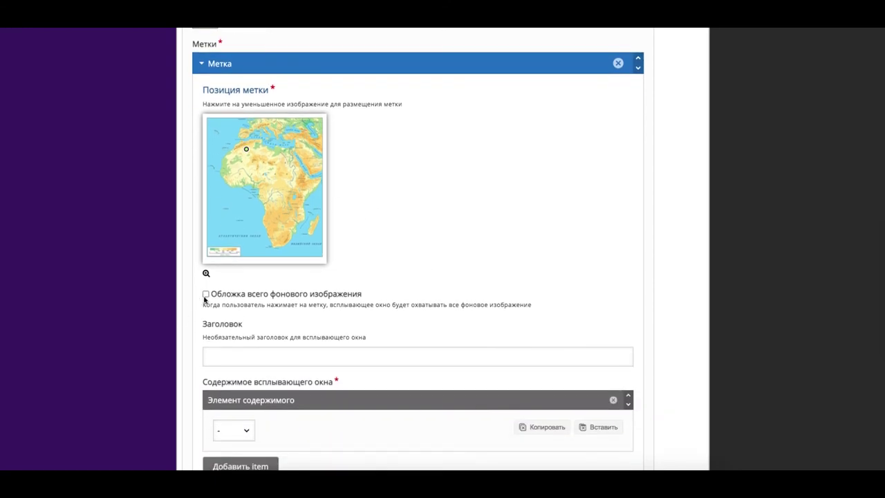
{"action": "scroll", "coordinate": [318, 291], "scroll_direction": "down", "scroll_amount": 1}
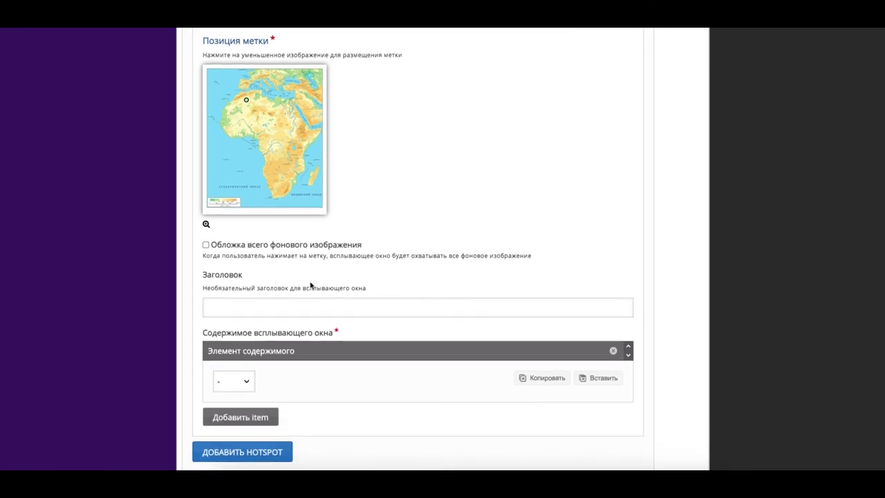
{"action": "left_click", "coordinate": [247, 103]}
{"action": "left_click", "coordinate": [206, 244]}
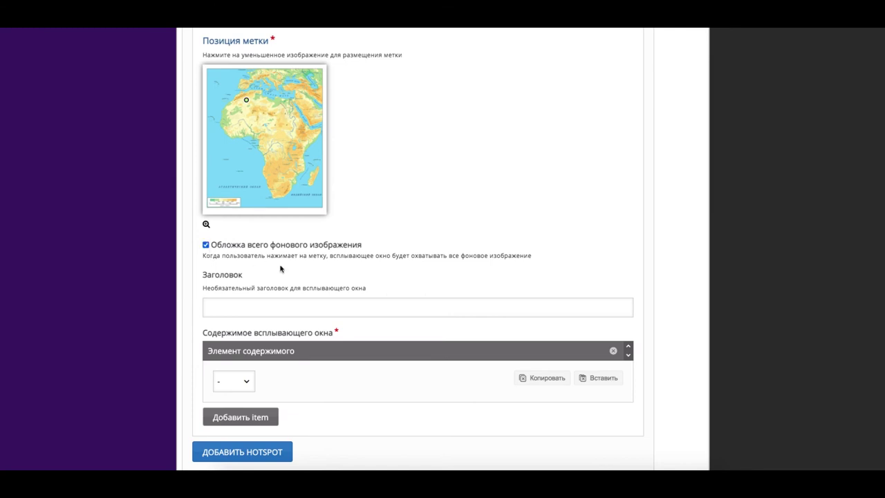
Step: Title the first hotspot's popup "Верблюд" and set its content type to Image
{"action": "scroll", "coordinate": [280, 269], "scroll_direction": "down", "scroll_amount": 2}
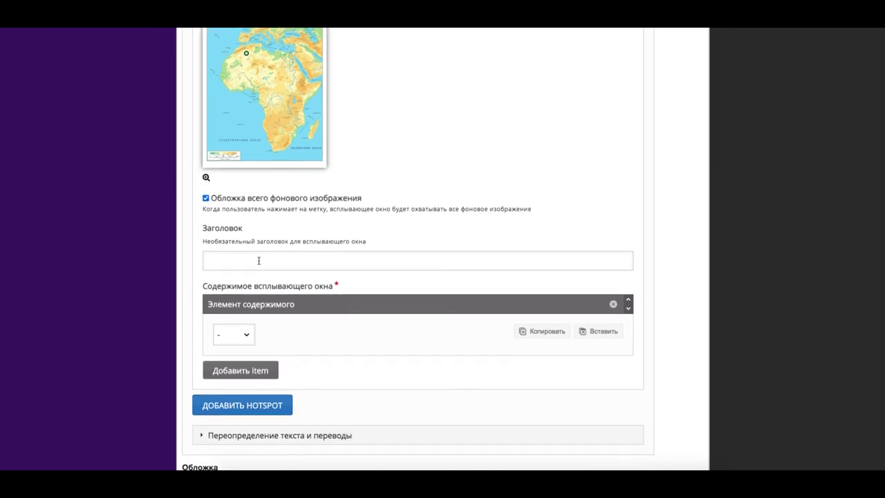
{"action": "left_click", "coordinate": [258, 261]}
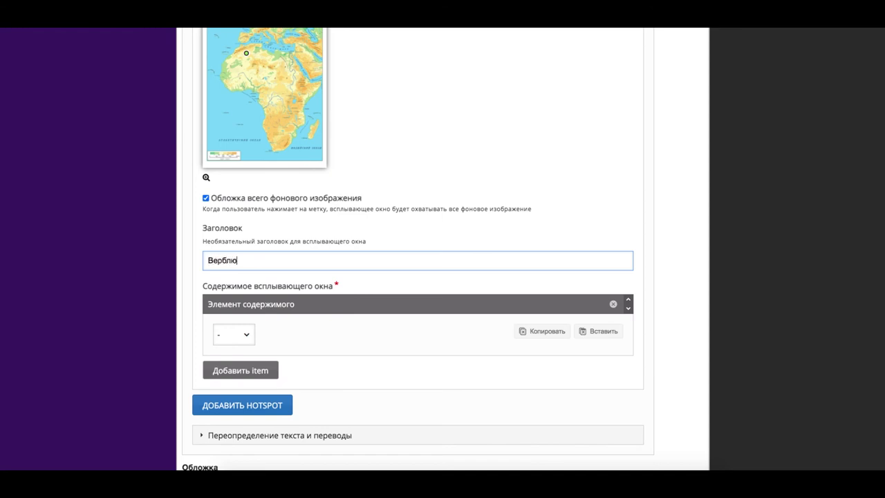
{"action": "scroll", "coordinate": [250, 241], "scroll_direction": "down", "scroll_amount": 4}
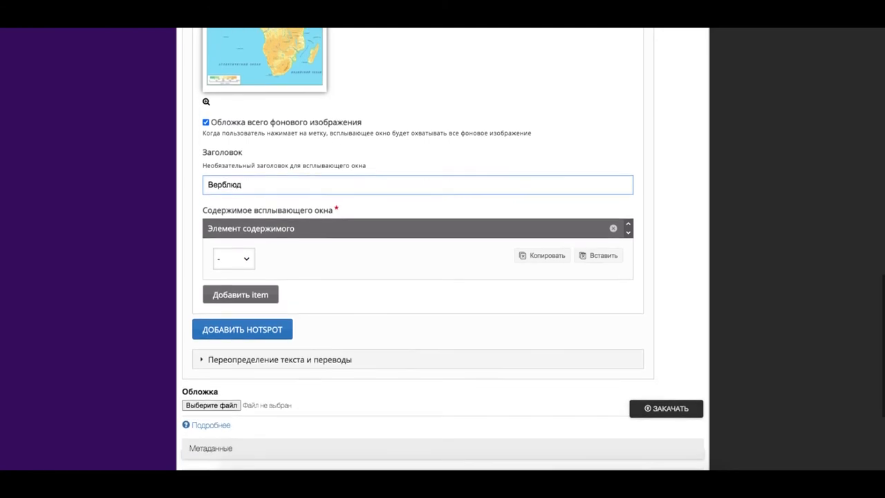
{"action": "left_click", "coordinate": [247, 237]}
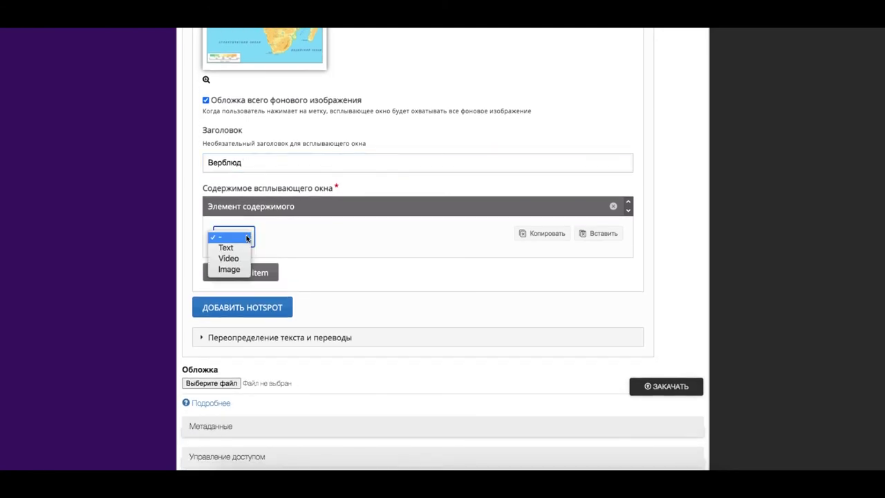
{"action": "left_click", "coordinate": [229, 269]}
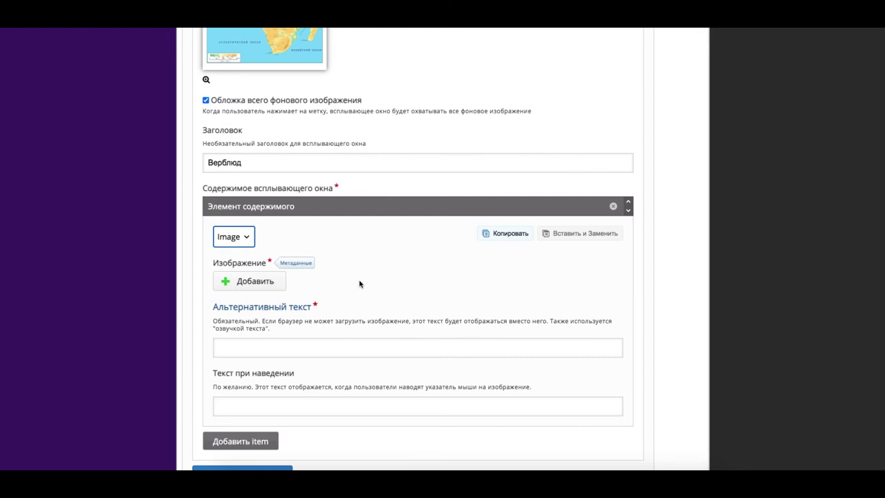
Step: Upload верблюд.jpeg from the desktop as the popup image and set its alternative text to "Верблюд"
{"action": "left_click", "coordinate": [264, 280]}
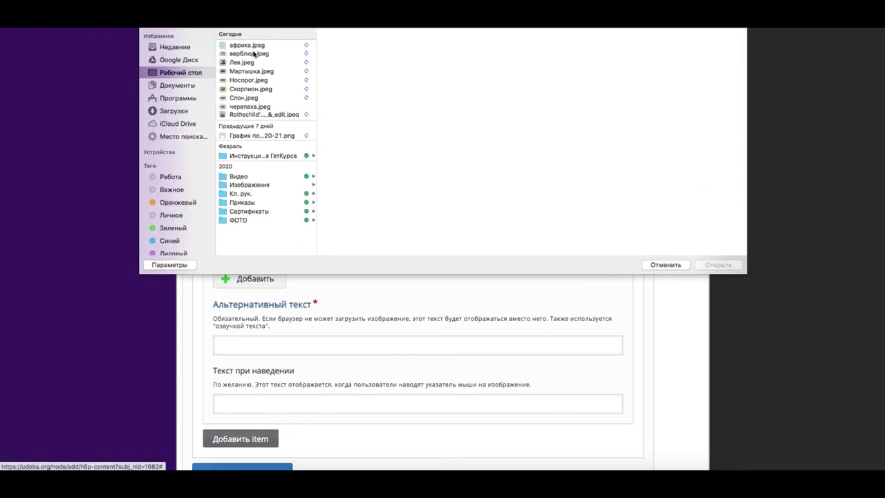
{"action": "left_click", "coordinate": [247, 54]}
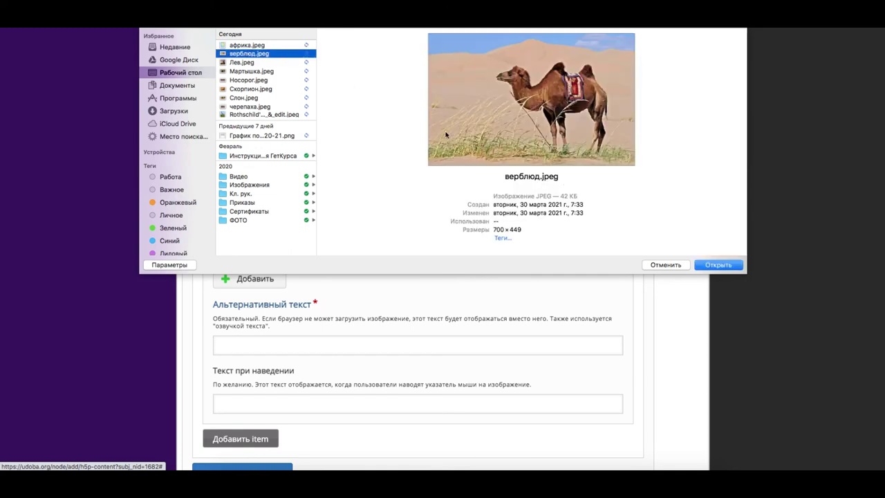
{"action": "left_click", "coordinate": [722, 266]}
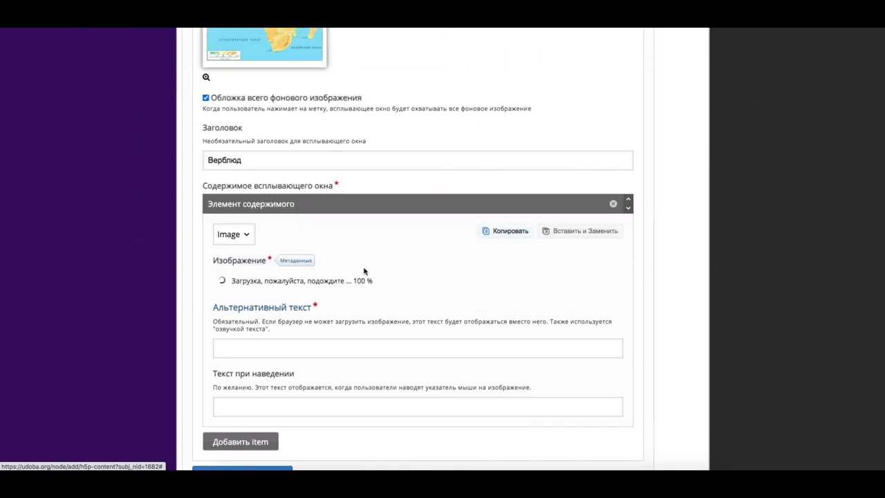
{"action": "scroll", "coordinate": [467, 290], "scroll_direction": "down", "scroll_amount": 5}
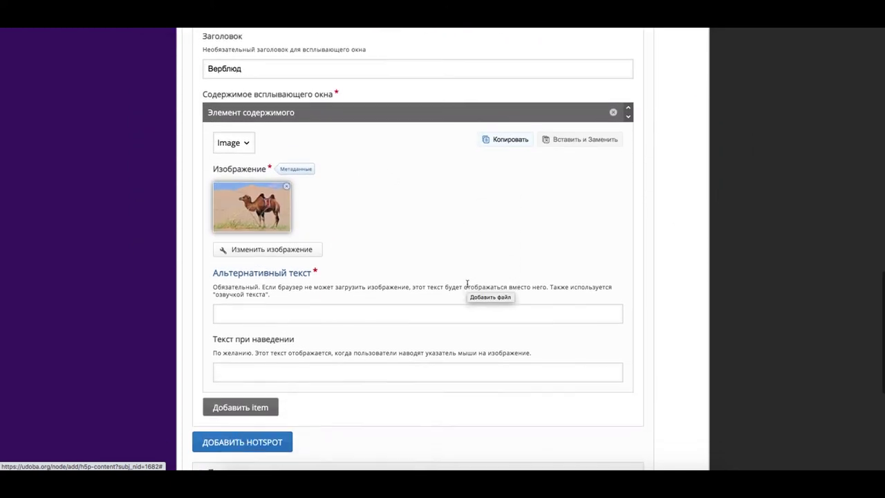
{"action": "left_click", "coordinate": [266, 252]}
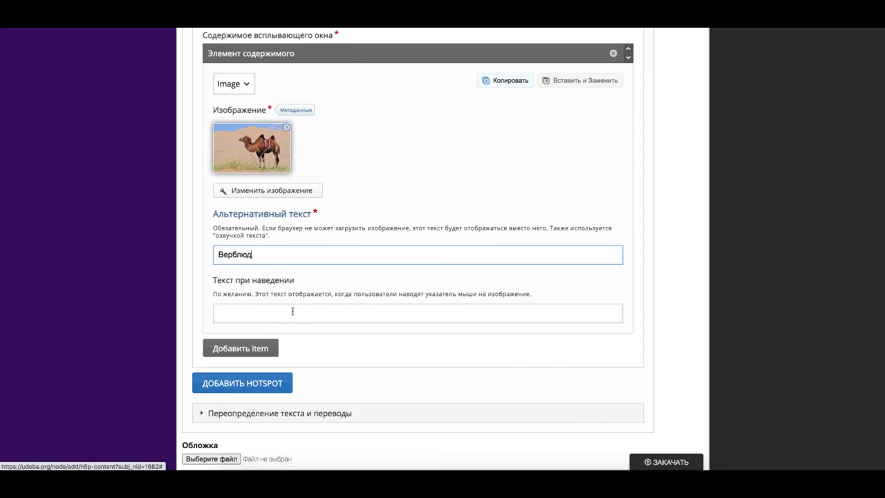
Step: Add a second hotspot and place it near the Mediterranean coast in central North Africa
{"action": "scroll", "coordinate": [297, 311], "scroll_direction": "down", "scroll_amount": 2}
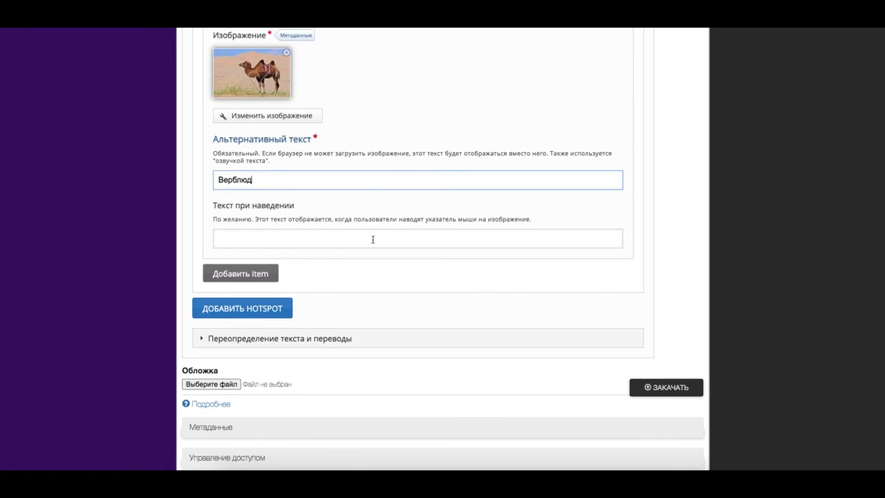
{"action": "left_click", "coordinate": [245, 310]}
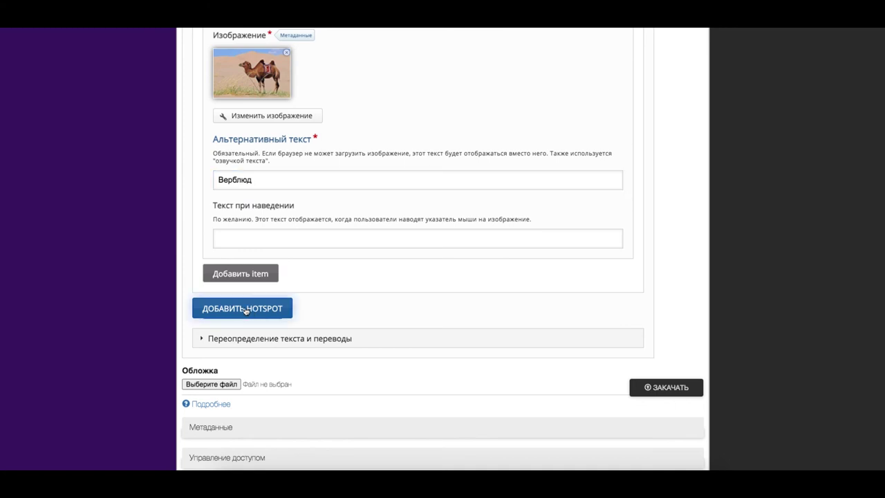
{"action": "scroll", "coordinate": [376, 343], "scroll_direction": "down", "scroll_amount": 2}
{"action": "scroll", "coordinate": [375, 344], "scroll_direction": "down", "scroll_amount": 1}
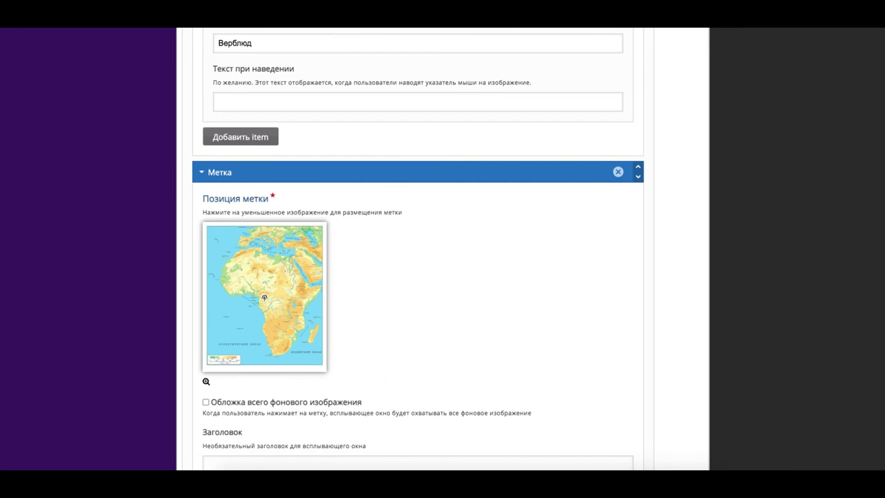
{"action": "left_click_drag", "start_coordinate": [264, 297], "coordinate": [267, 284]}
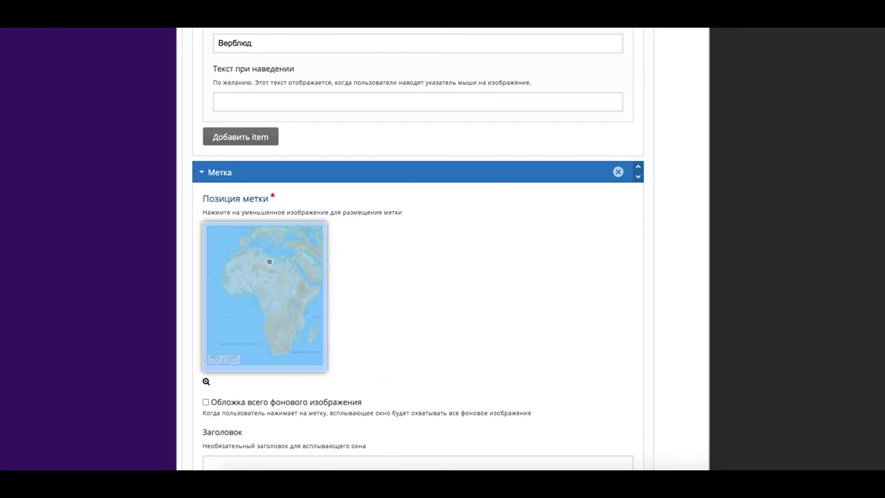
{"action": "left_click", "coordinate": [386, 297]}
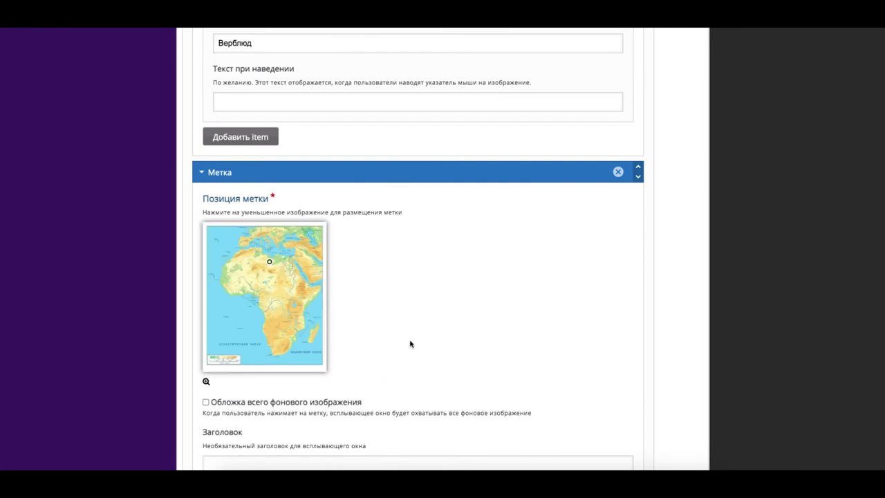
Step: Make the second hotspot's popup cover the whole background image and title it "Скорпион"
{"action": "scroll", "coordinate": [403, 343], "scroll_direction": "down", "scroll_amount": 4}
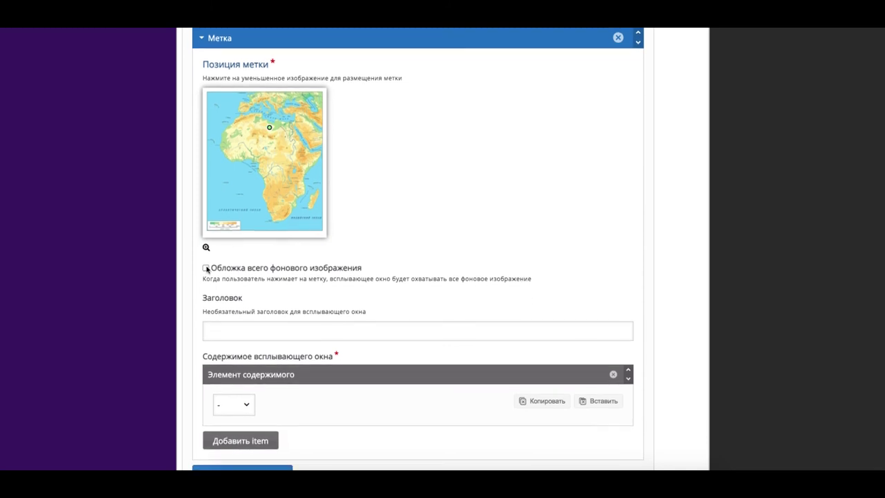
{"action": "scroll", "coordinate": [352, 294], "scroll_direction": "down", "scroll_amount": 3}
{"action": "left_click", "coordinate": [248, 193]}
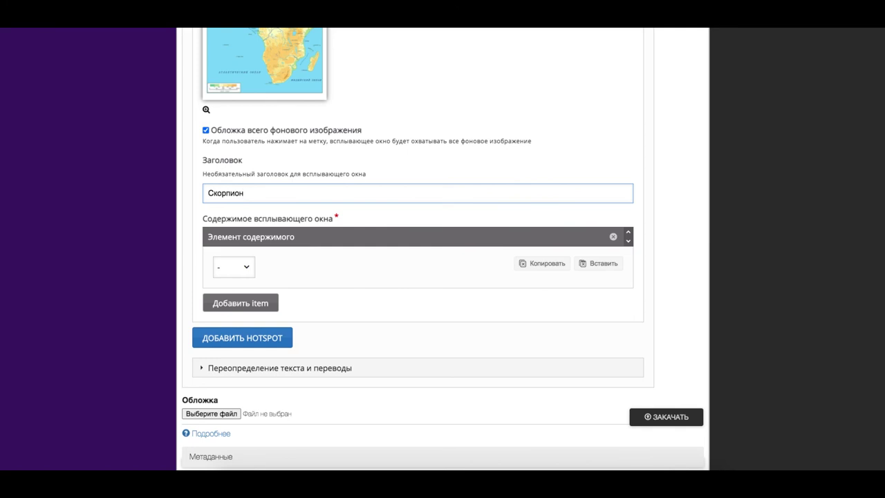
Step: Add Скорпион.jpeg as the second popup's image content, with the alternative text "Скорпион"
{"action": "left_click", "coordinate": [247, 269]}
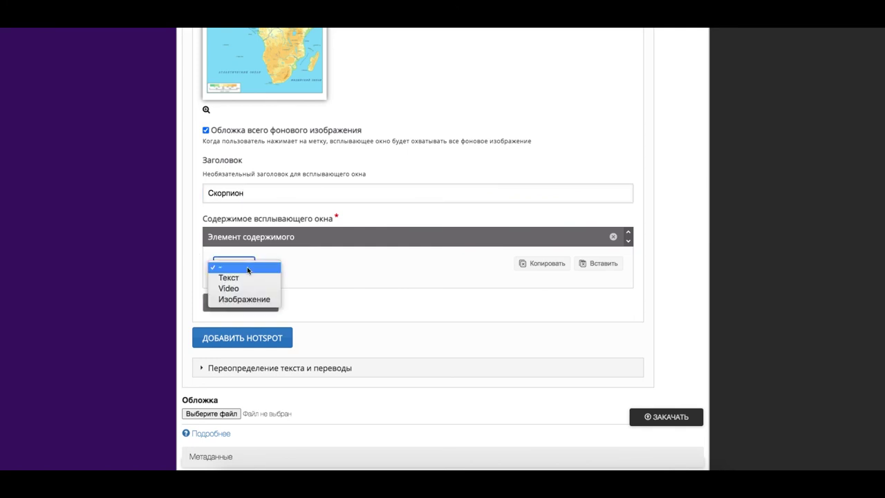
{"action": "left_click", "coordinate": [242, 299]}
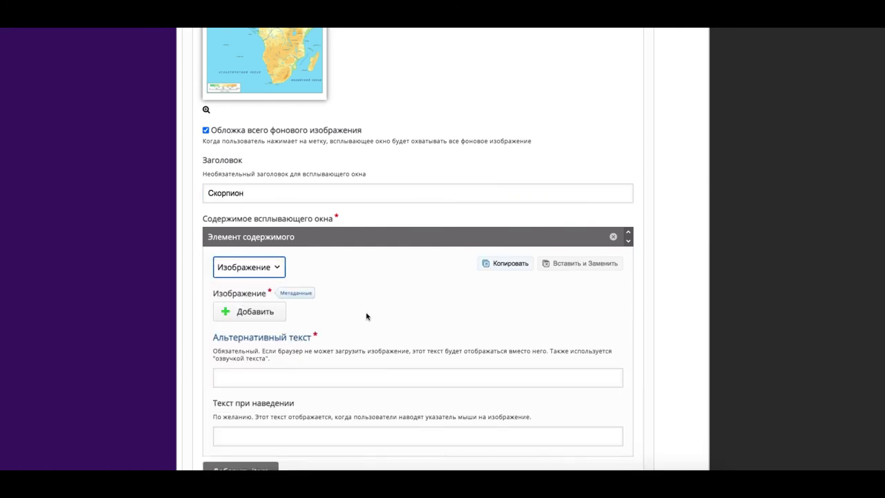
{"action": "scroll", "coordinate": [365, 311], "scroll_direction": "down", "scroll_amount": 3}
{"action": "left_click", "coordinate": [253, 202]}
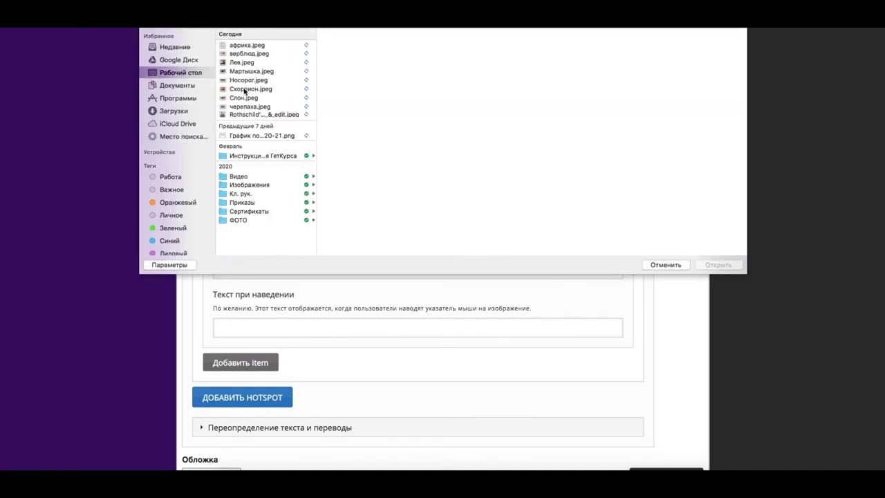
{"action": "left_click", "coordinate": [244, 89]}
{"action": "left_click", "coordinate": [719, 266]}
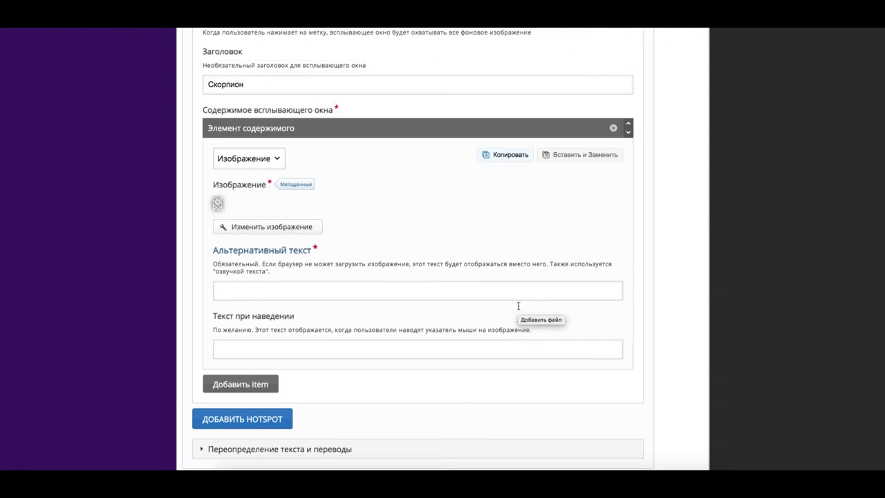
{"action": "scroll", "coordinate": [519, 307], "scroll_direction": "down", "scroll_amount": 5}
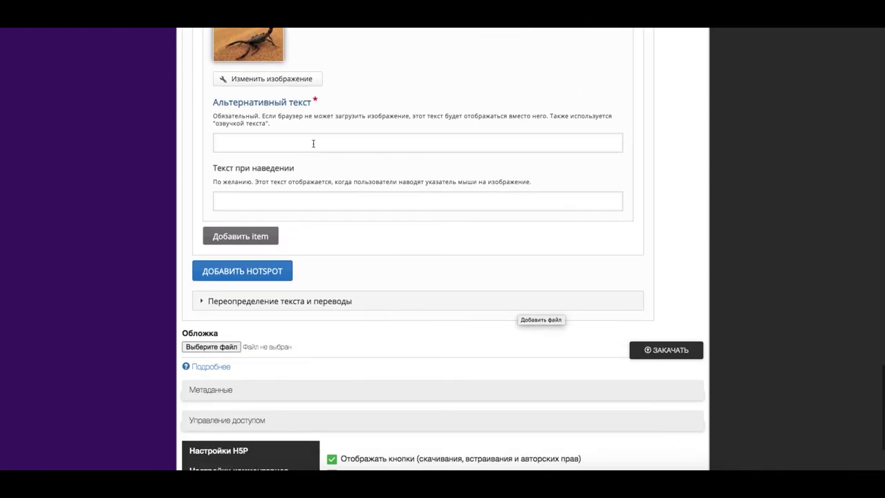
{"action": "left_click", "coordinate": [312, 144]}
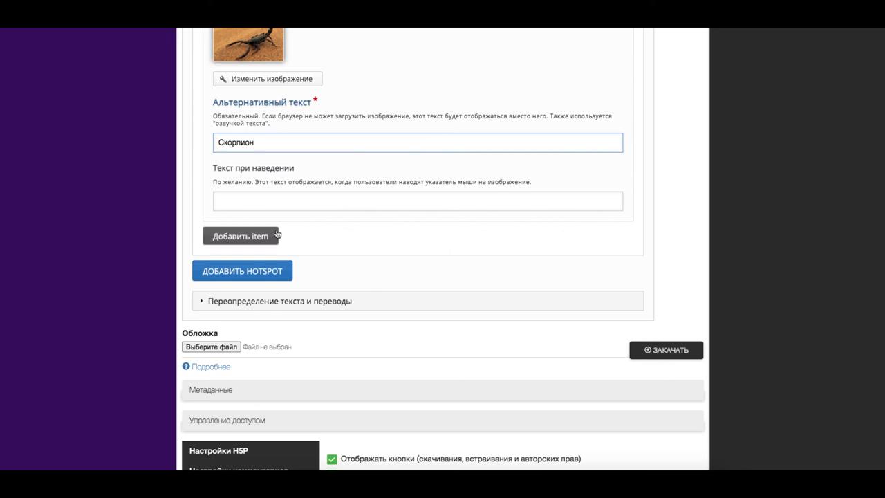
Step: Upload африка.jpeg as the material's cover image and save the material
{"action": "scroll", "coordinate": [295, 239], "scroll_direction": "down", "scroll_amount": 3}
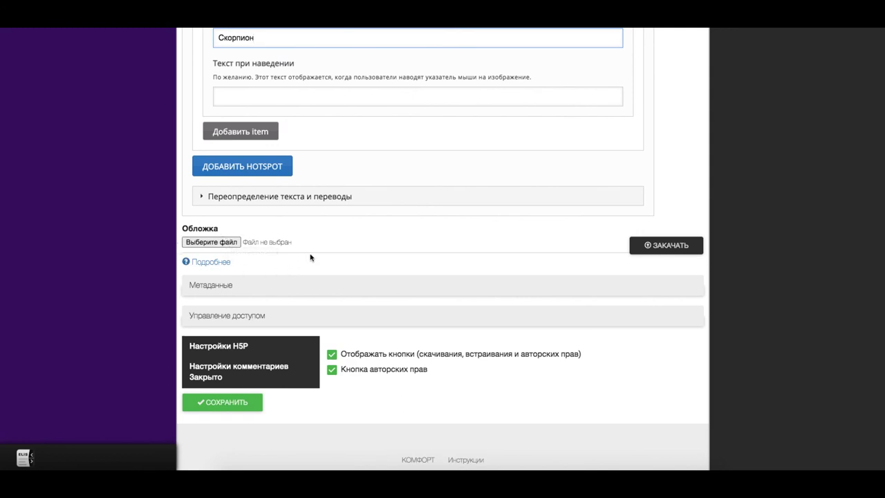
{"action": "left_click", "coordinate": [223, 243]}
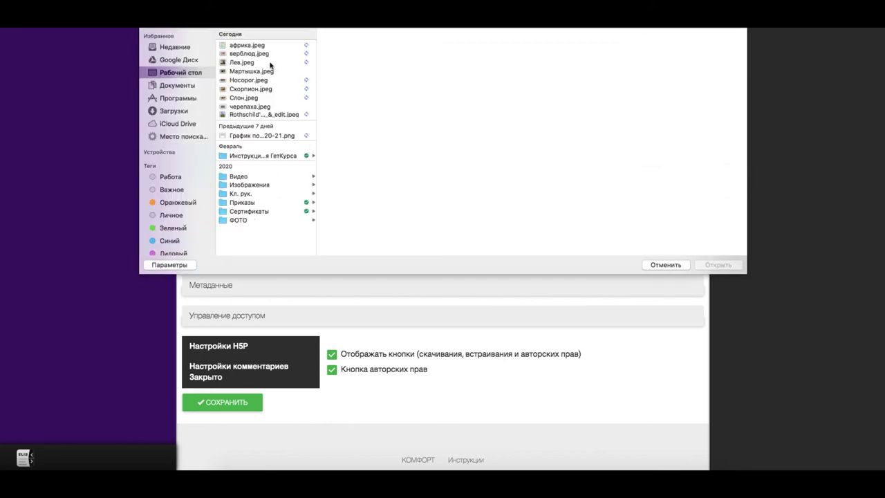
{"action": "left_click", "coordinate": [253, 45]}
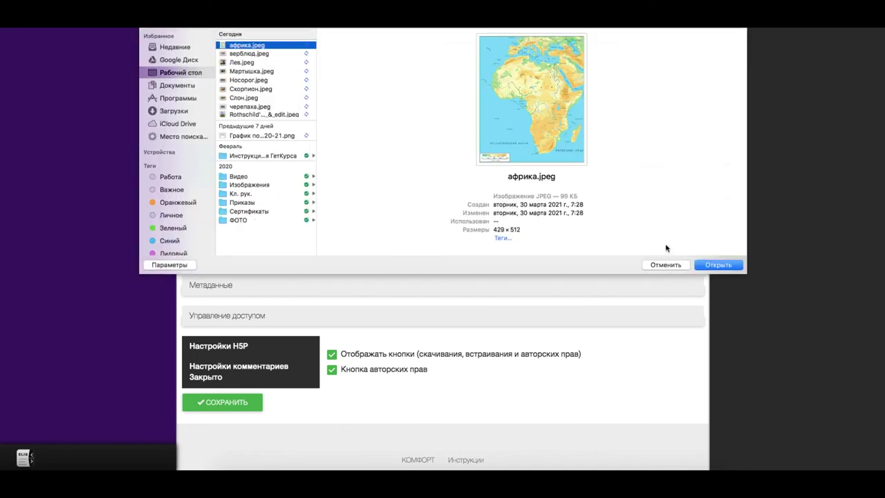
{"action": "left_click", "coordinate": [713, 265]}
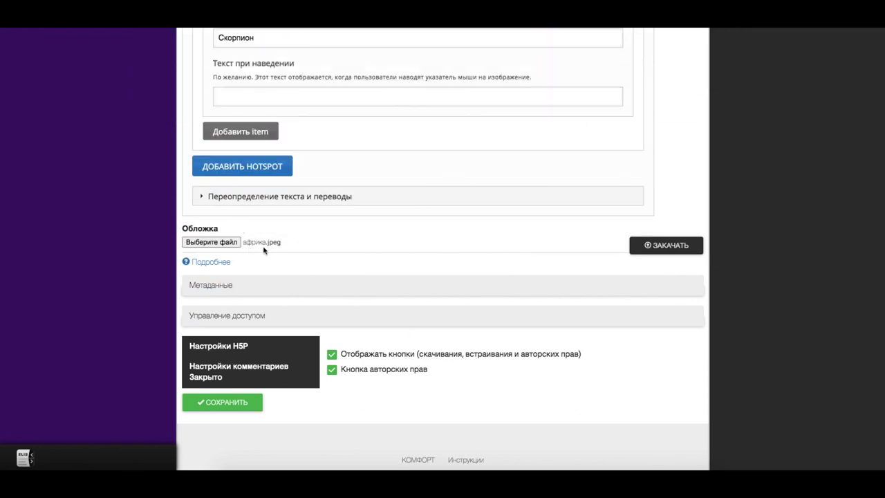
{"action": "left_click", "coordinate": [675, 250]}
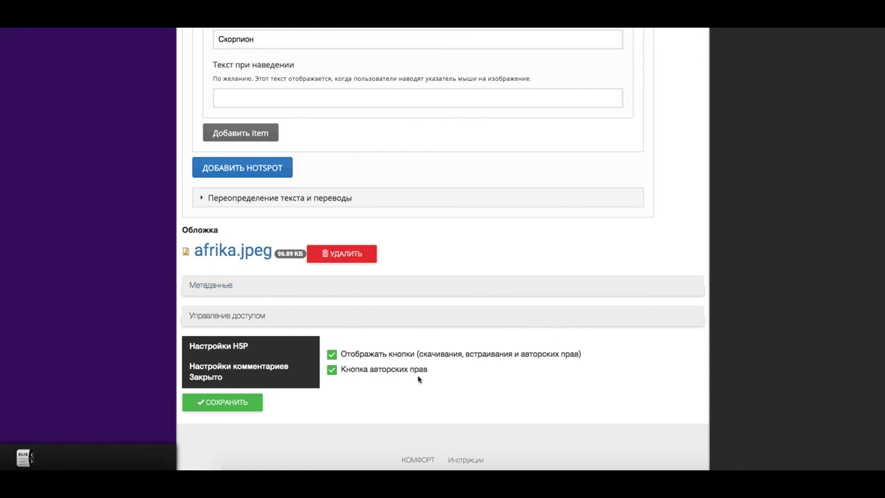
{"action": "left_click", "coordinate": [222, 403]}
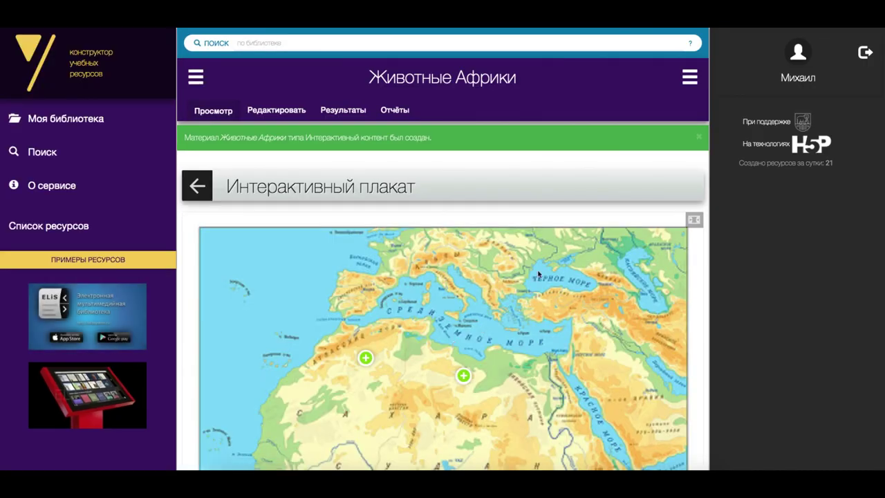
Step: Open the northwest Africa hotspot on the saved interactive poster and examine its popup's title and picture
{"action": "scroll", "coordinate": [410, 289], "scroll_direction": "down", "scroll_amount": 5}
{"action": "scroll", "coordinate": [410, 289], "scroll_direction": "down", "scroll_amount": 1}
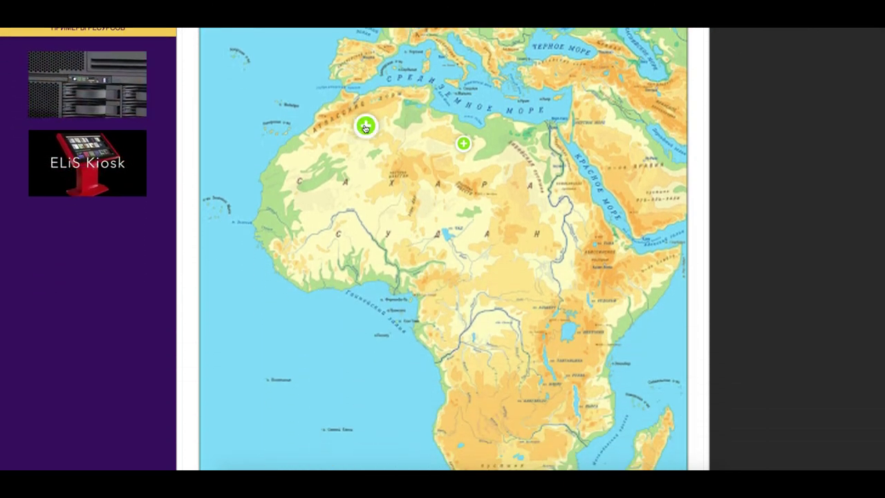
{"action": "left_click", "coordinate": [365, 126]}
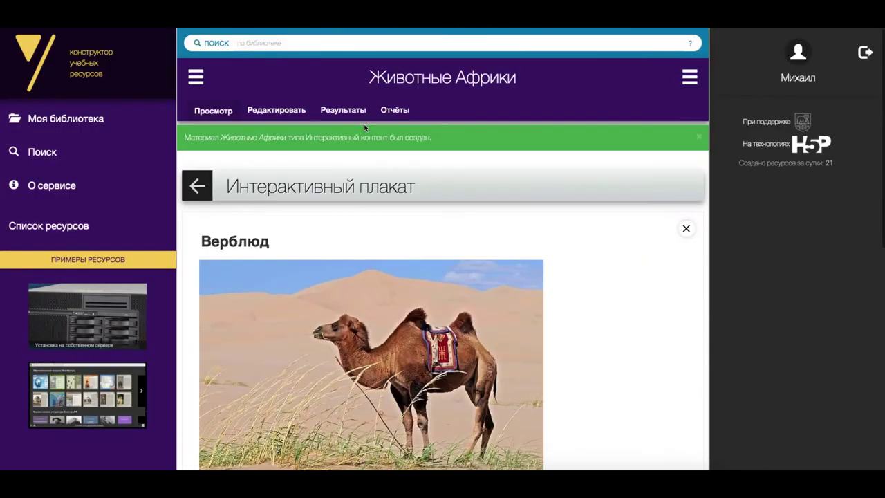
{"action": "scroll", "coordinate": [533, 304], "scroll_direction": "down", "scroll_amount": 3}
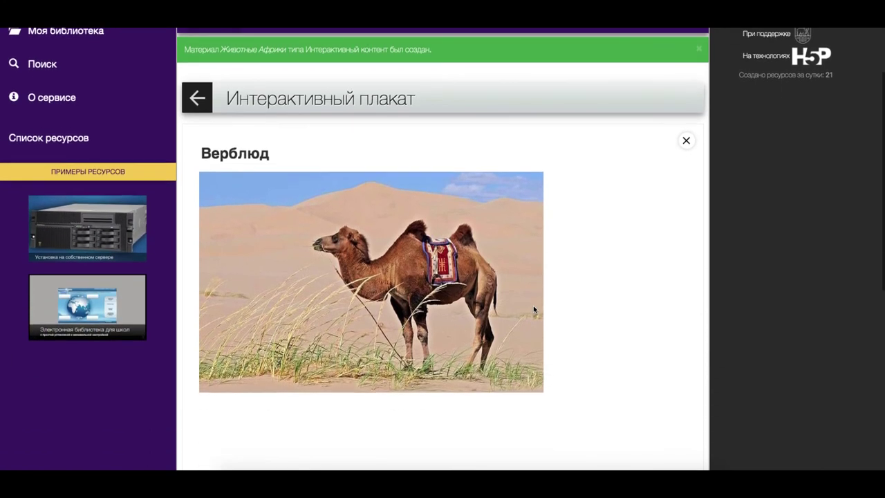
{"action": "scroll", "coordinate": [533, 309], "scroll_direction": "down", "scroll_amount": 2}
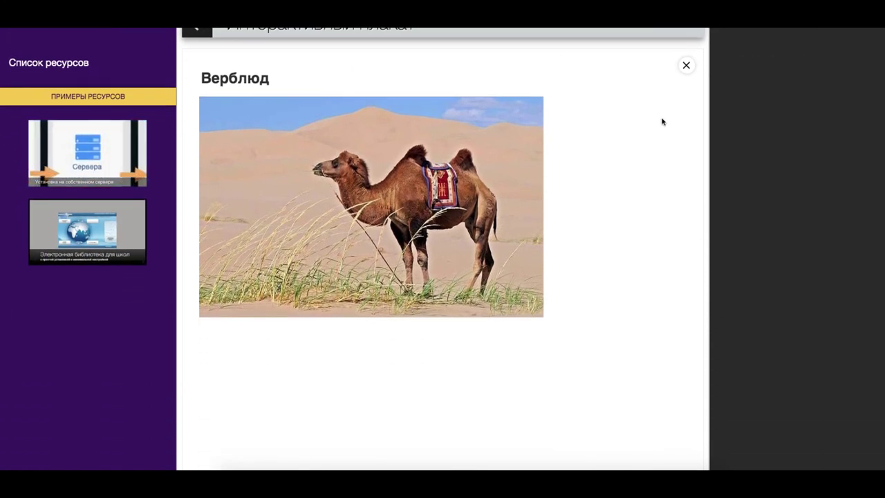
{"action": "scroll", "coordinate": [525, 328], "scroll_direction": "down", "scroll_amount": 2}
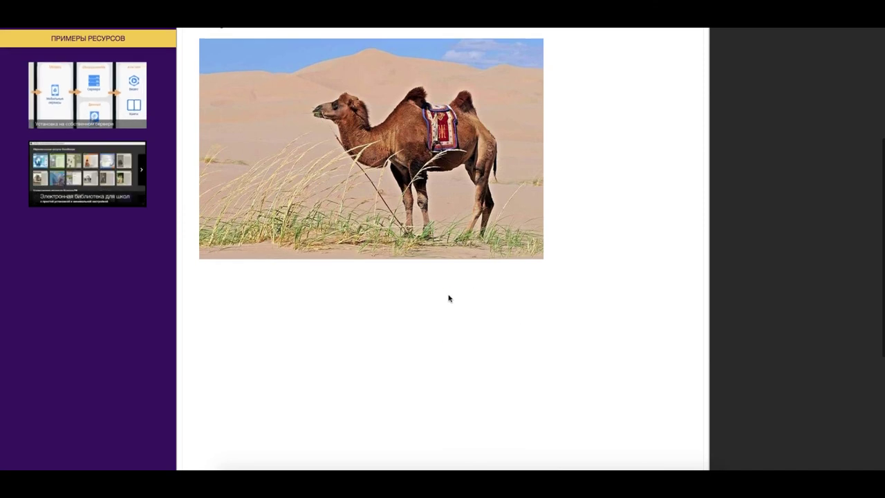
{"action": "scroll", "coordinate": [646, 101], "scroll_direction": "up", "scroll_amount": 5}
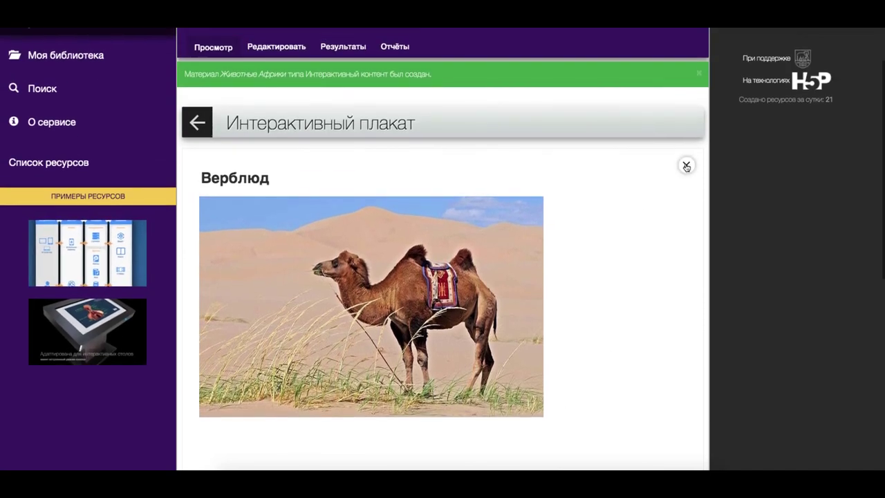
Step: Close the Верблюд popup and open the existing Африка poster from the Интерактивный плакат library folder
{"action": "left_click", "coordinate": [685, 166]}
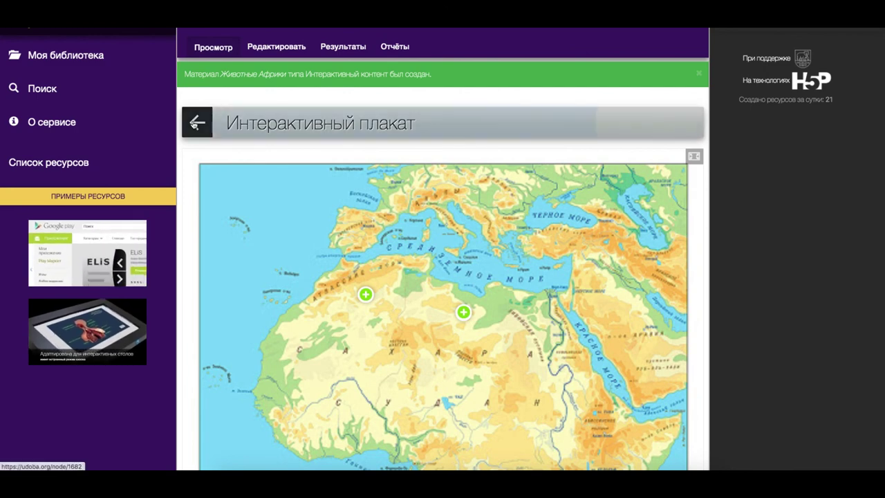
{"action": "left_click", "coordinate": [196, 123]}
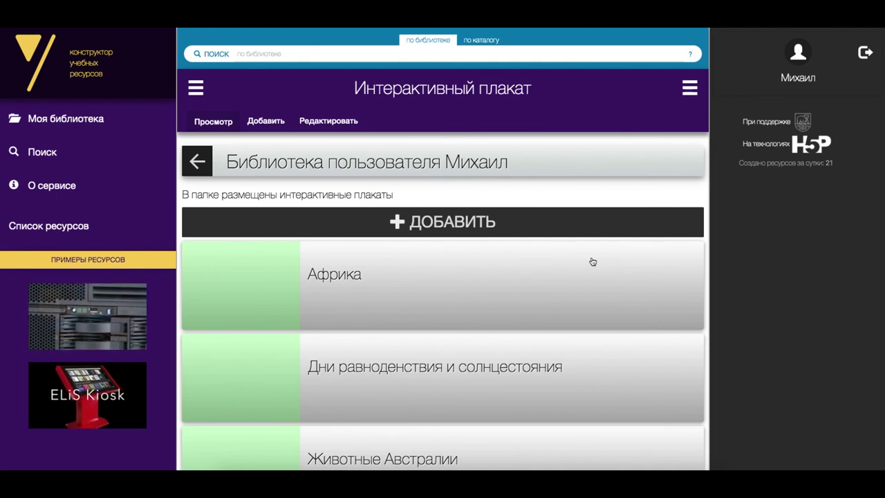
{"action": "scroll", "coordinate": [588, 257], "scroll_direction": "down", "scroll_amount": 2}
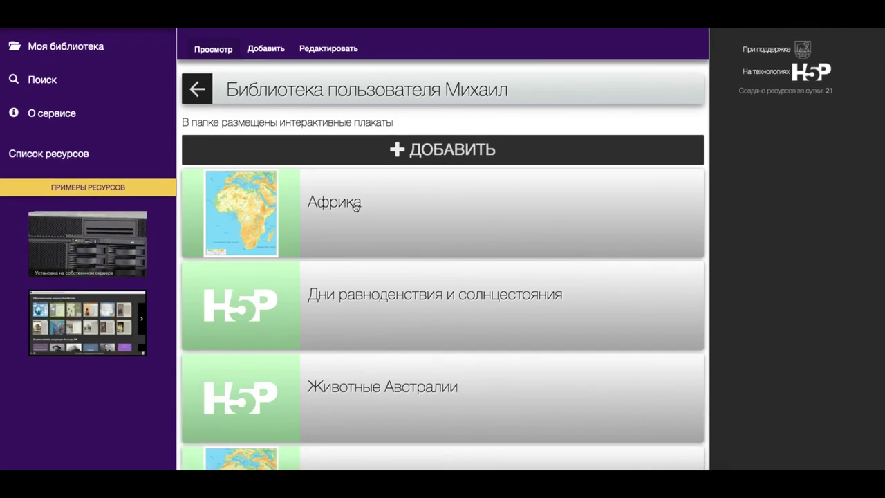
{"action": "left_click", "coordinate": [322, 205]}
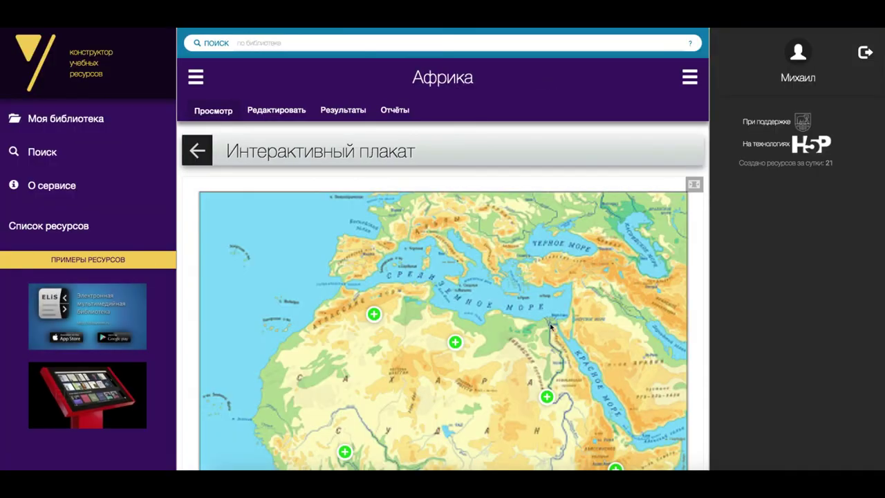
Step: Look over the hotspots across the Африка map and open the one in southern Africa
{"action": "scroll", "coordinate": [551, 326], "scroll_direction": "down", "scroll_amount": 5}
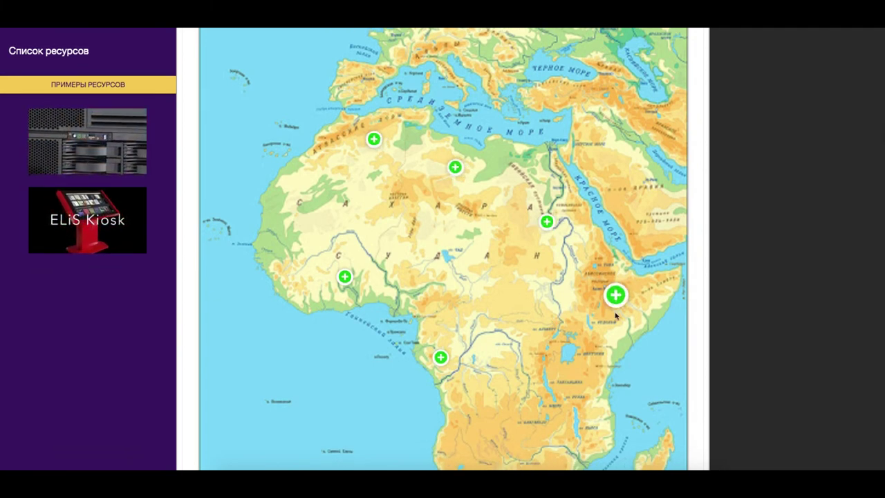
{"action": "scroll", "coordinate": [618, 310], "scroll_direction": "down", "scroll_amount": 4}
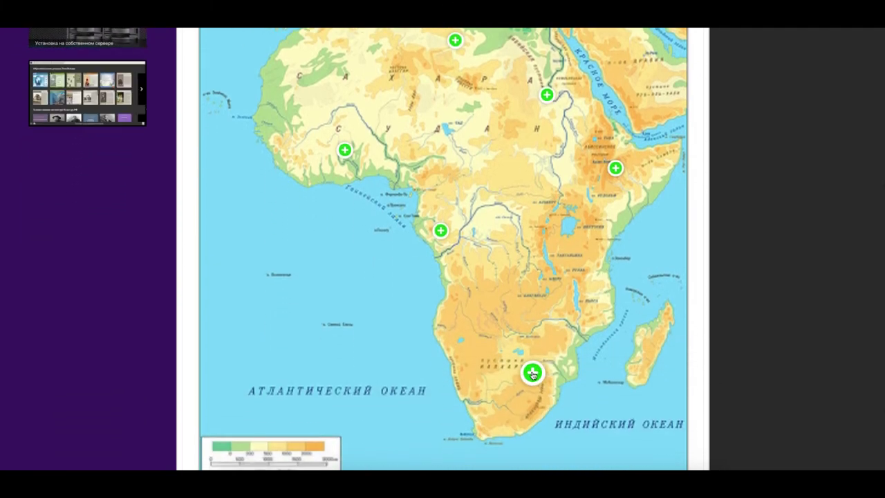
{"action": "left_click", "coordinate": [532, 374]}
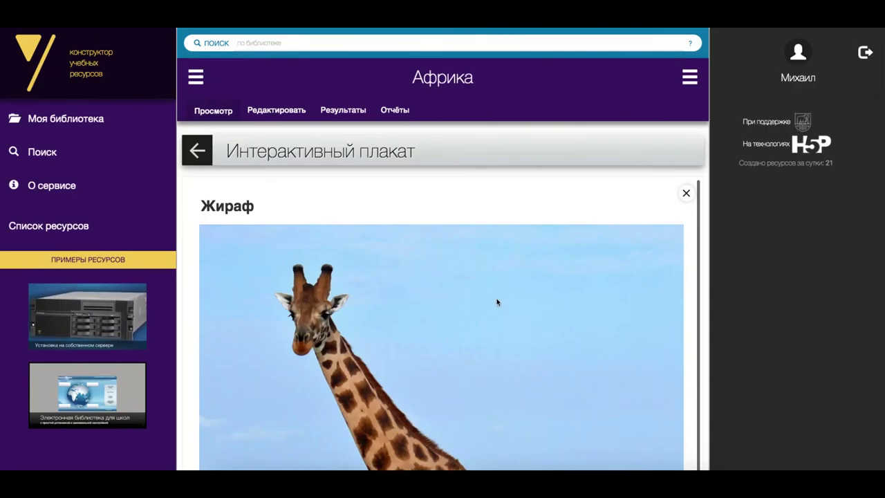
Step: Examine the full giraffe picture in the Жираф popup and return to the Интерактивный плакат folder
{"action": "scroll", "coordinate": [497, 302], "scroll_direction": "down", "scroll_amount": 3}
{"action": "scroll", "coordinate": [770, 312], "scroll_direction": "down", "scroll_amount": 3}
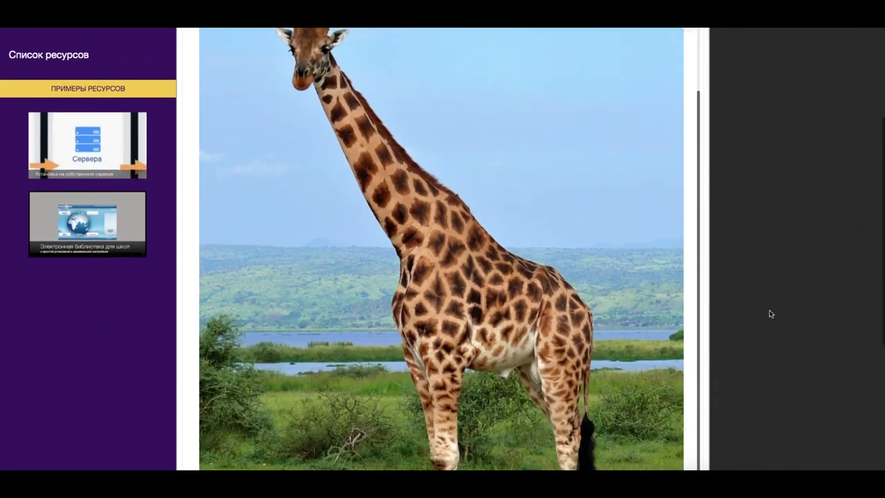
{"action": "scroll", "coordinate": [770, 313], "scroll_direction": "down", "scroll_amount": 3}
{"action": "scroll", "coordinate": [770, 313], "scroll_direction": "up", "scroll_amount": 1}
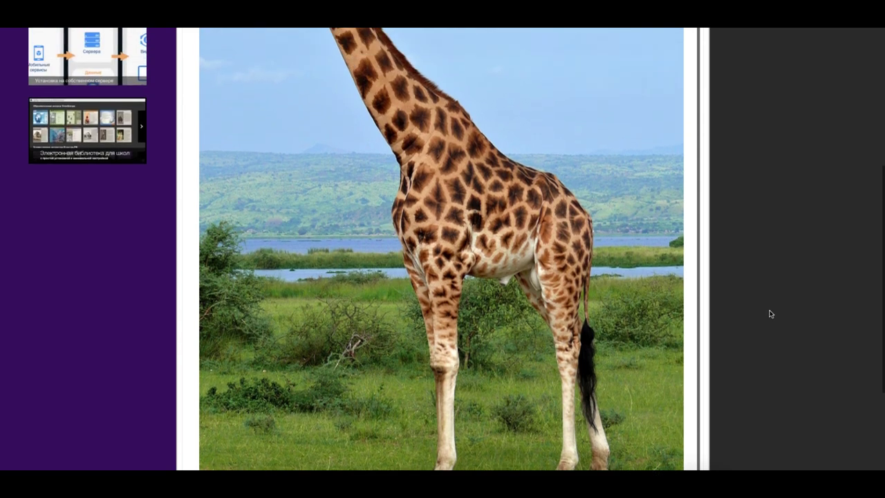
{"action": "scroll", "coordinate": [770, 313], "scroll_direction": "up", "scroll_amount": 5}
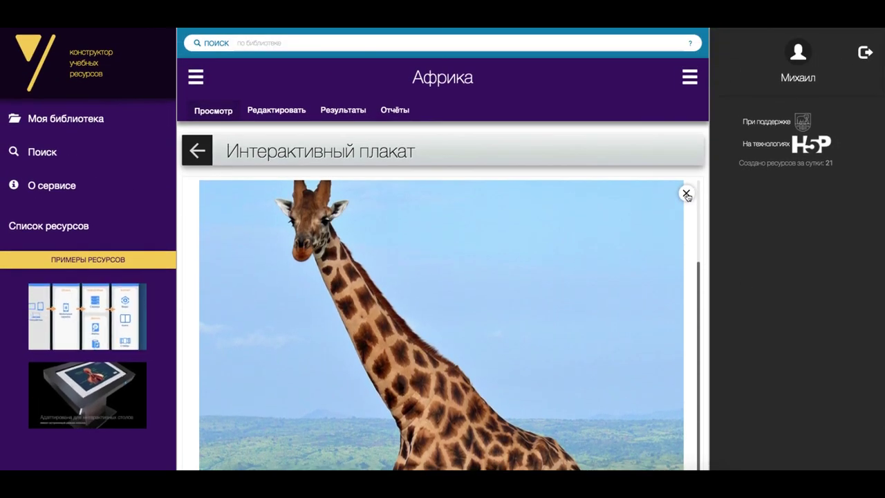
{"action": "left_click", "coordinate": [686, 194]}
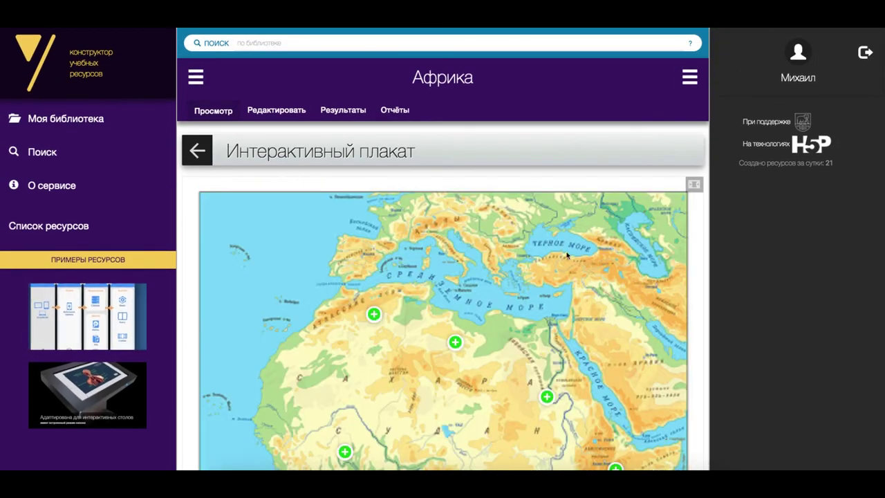
{"action": "left_click", "coordinate": [198, 153]}
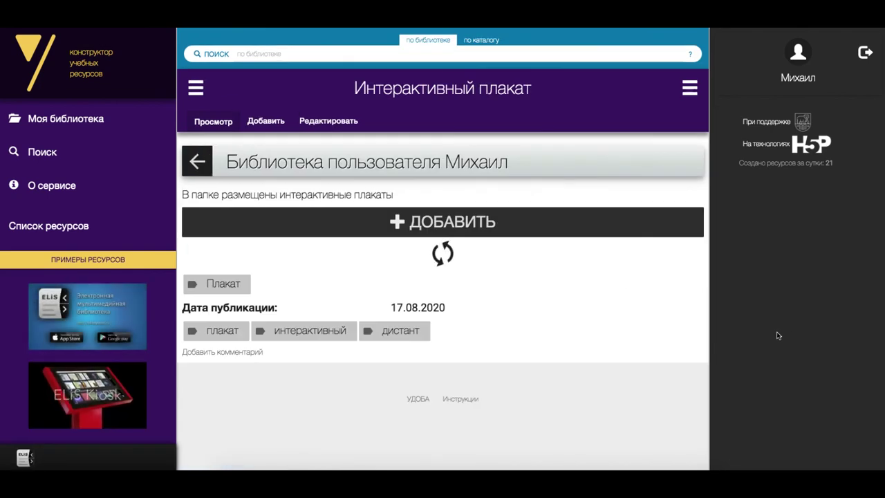